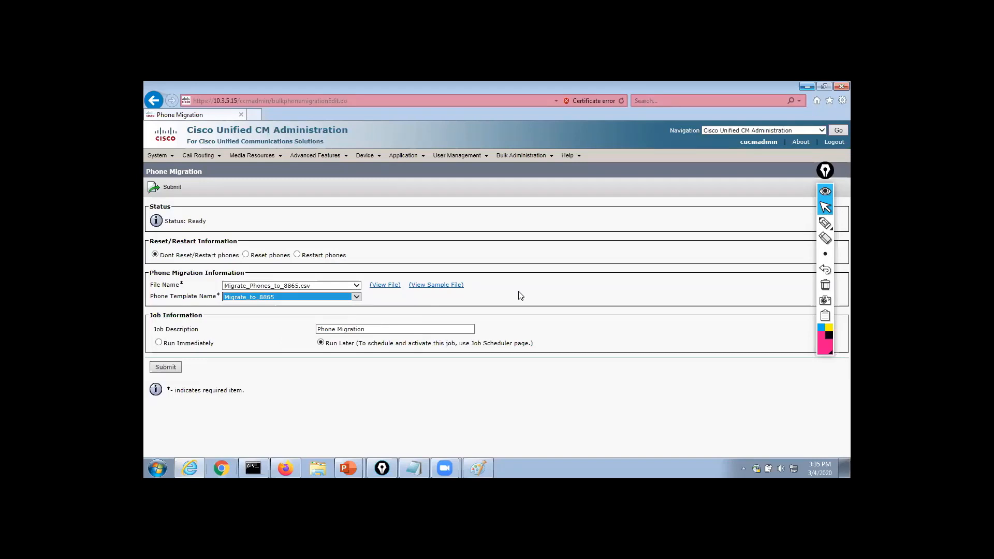
Step: Set the Phone Migration job to Run Later with Migrate_Phones_to_8865.csv and template Migrate_to_8865
{"action": "left_click", "coordinate": [521, 296]}
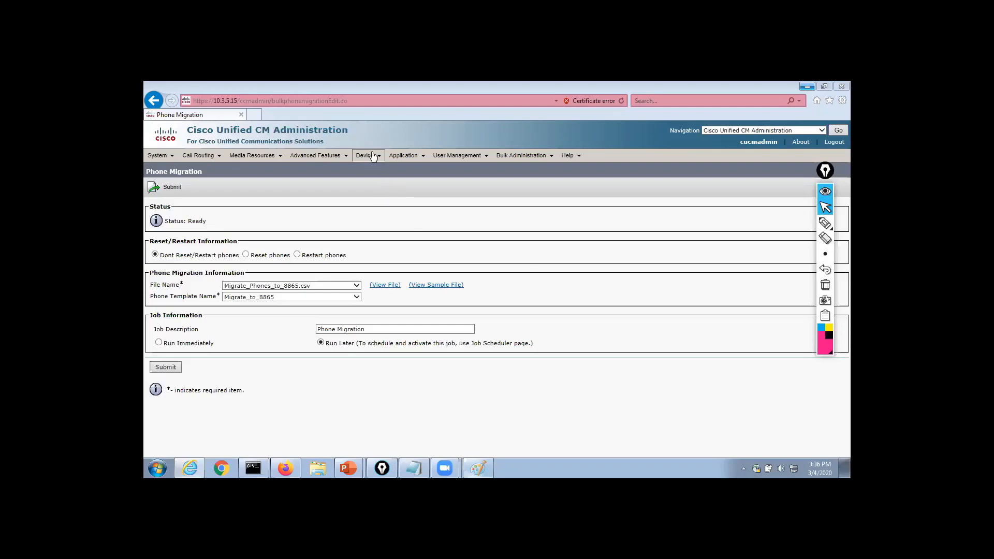
Step: List the 8865 phones and open the SEPabcd12341234 phone's configuration
{"action": "mouse_move", "coordinate": [369, 156]}
{"action": "left_click", "coordinate": [389, 206]}
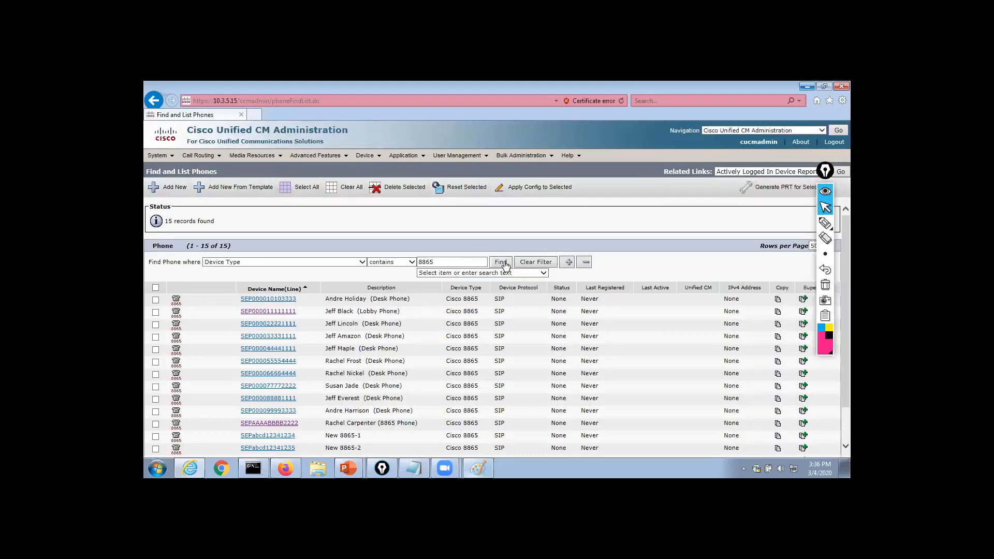
{"action": "scroll", "coordinate": [326, 389], "scroll_direction": "down", "scroll_amount": 2}
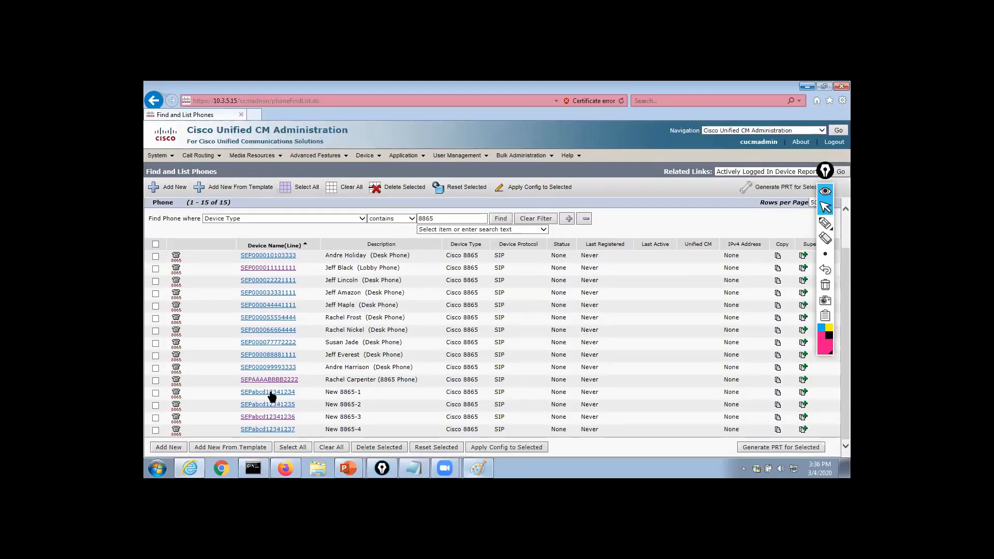
{"action": "left_click", "coordinate": [270, 393]}
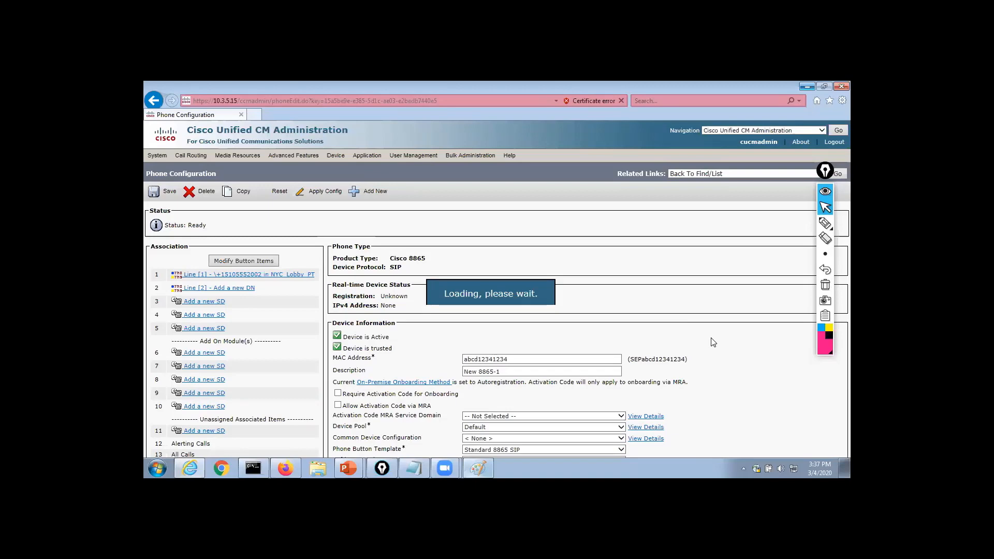
Step: Scroll down to the phone's Owner User ID, then minimize the browser to show the desktop
{"action": "scroll", "coordinate": [713, 342], "scroll_direction": "down", "scroll_amount": 5}
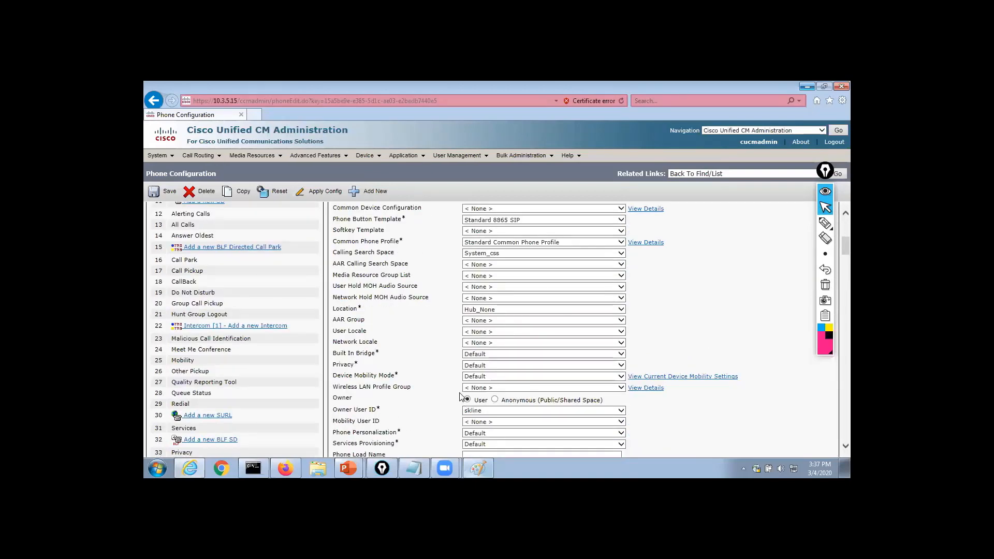
{"action": "mouse_move", "coordinate": [457, 155]}
{"action": "key", "text": "super+d"}
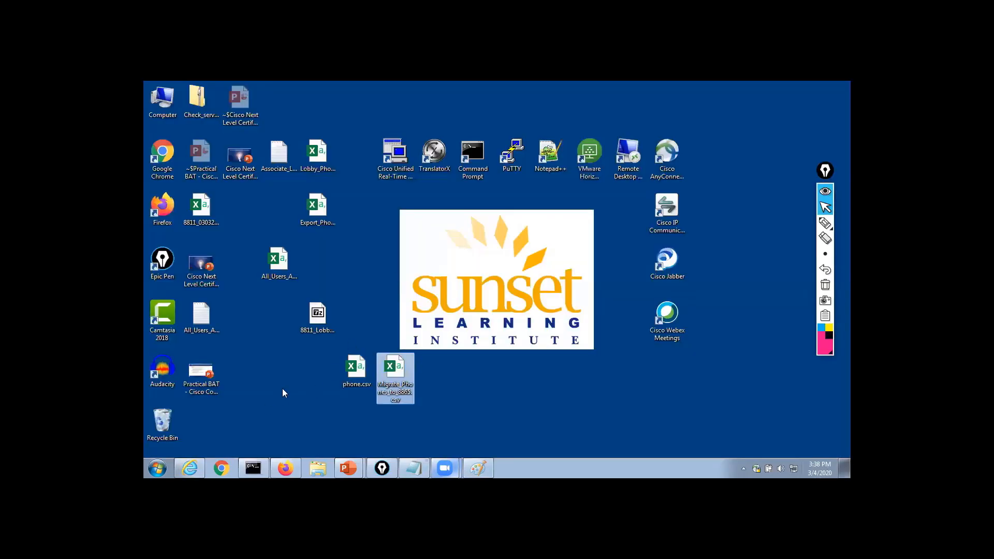
Step: Edit Migrate_Phones_to_8865.csv in Notepad++, replace line 2's MAC with CSFSKline, then close without saving
{"action": "right_click", "coordinate": [392, 389]}
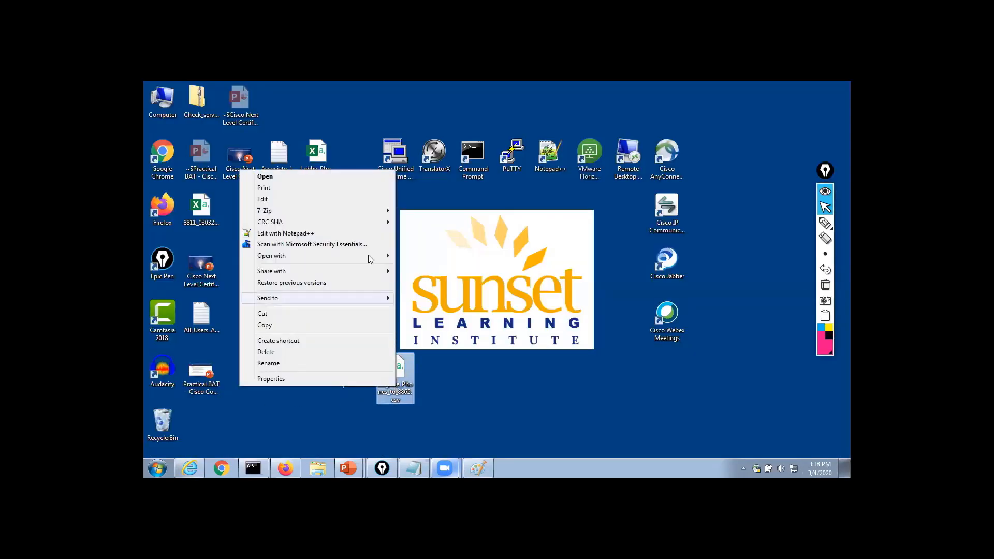
{"action": "left_click", "coordinate": [352, 231]}
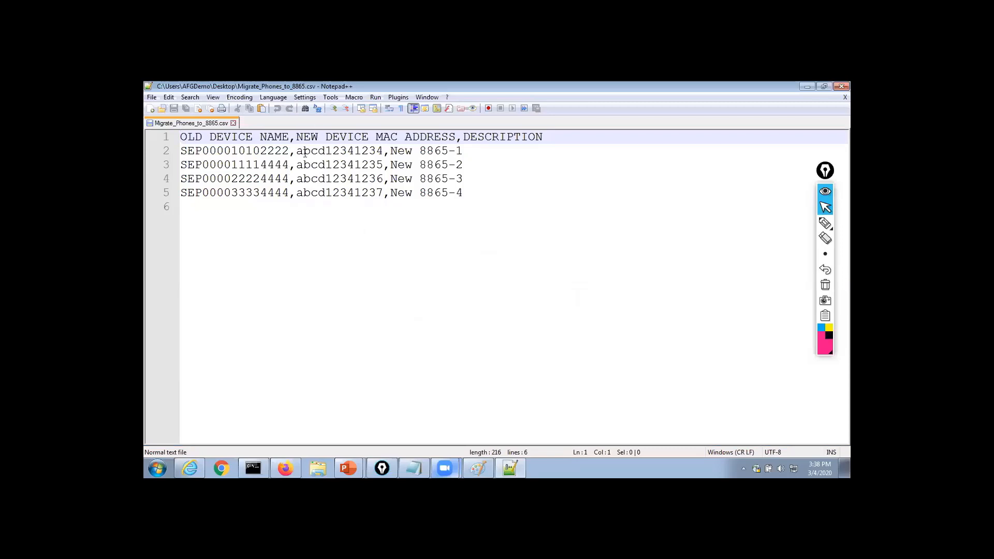
{"action": "left_click_drag", "start_coordinate": [297, 151], "coordinate": [384, 151]}
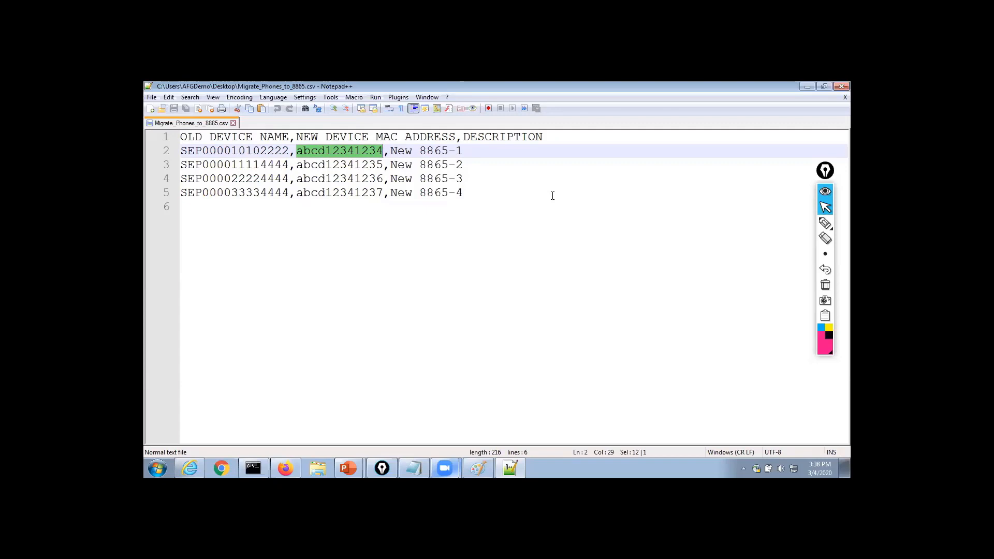
{"action": "type", "text": "CSF"}
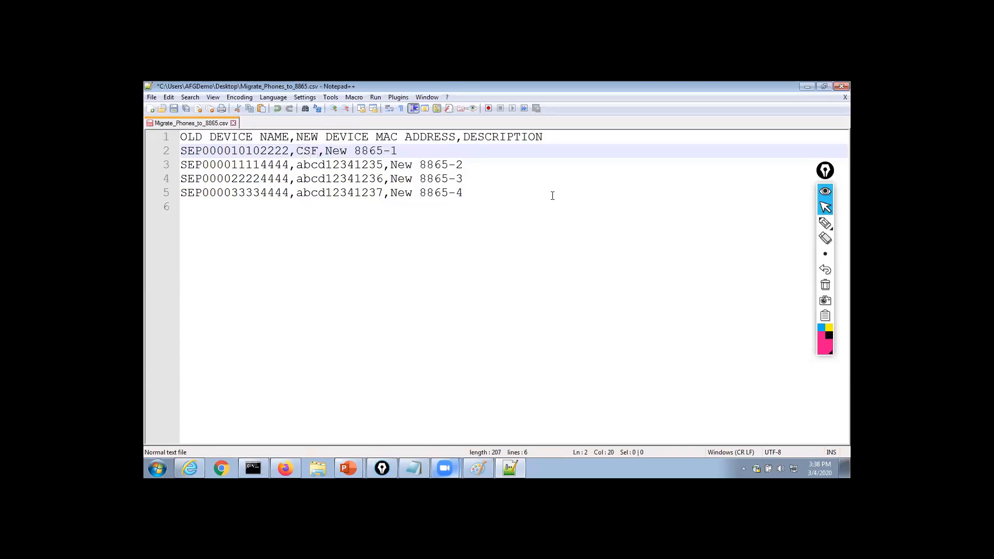
{"action": "type", "text": "SKline"}
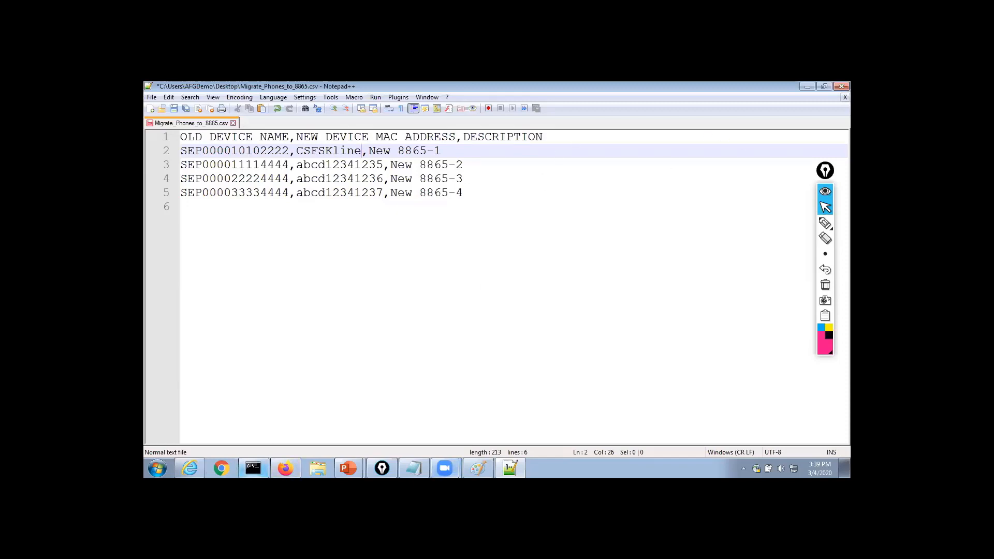
{"action": "key", "text": "ctrl+w"}
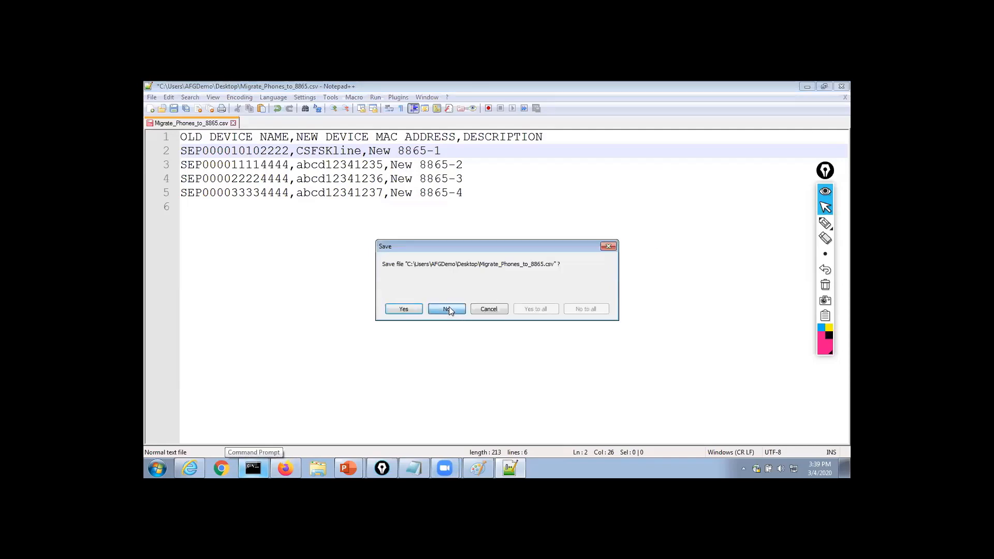
{"action": "left_click", "coordinate": [462, 314]}
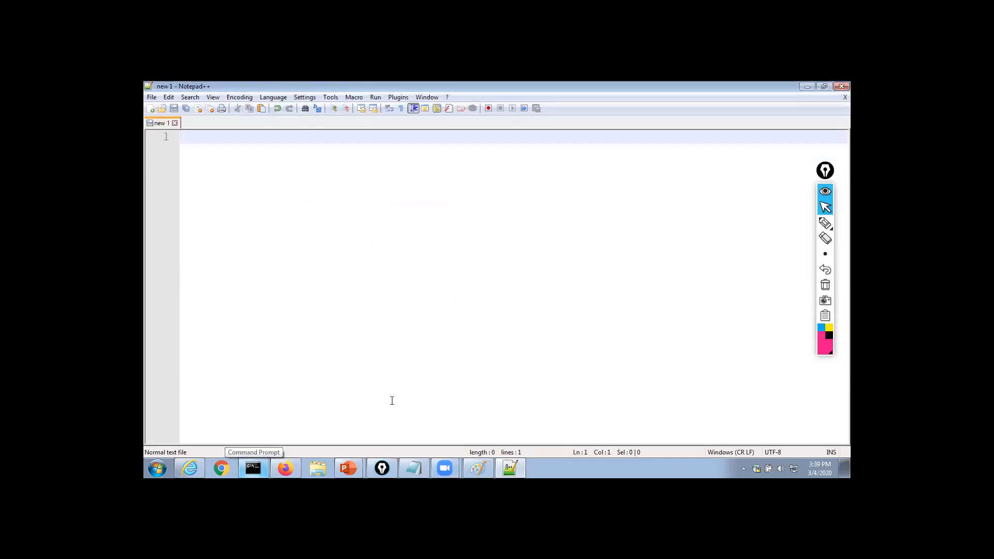
Step: Return to the phone configuration page and go to User Management > End User
{"action": "left_click", "coordinate": [194, 468]}
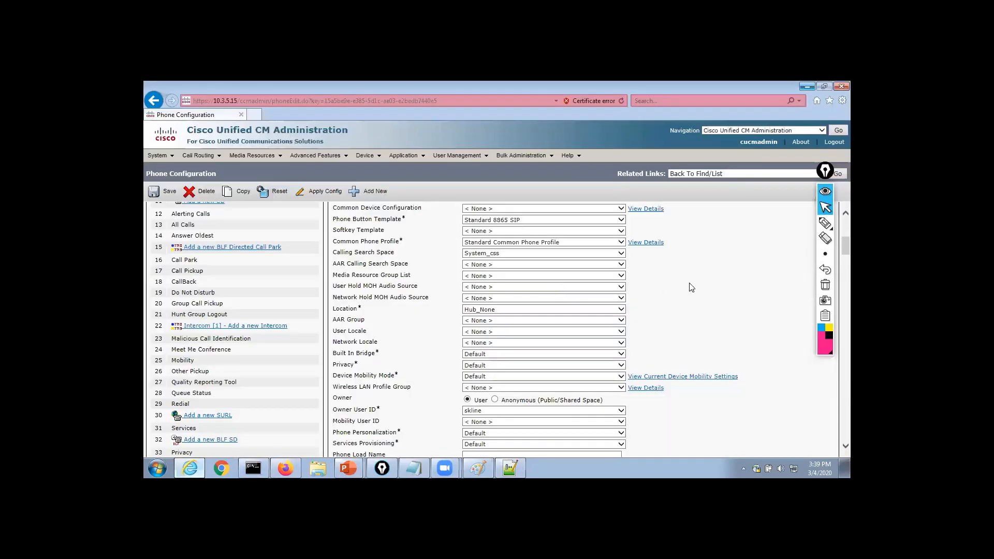
{"action": "scroll", "coordinate": [692, 288], "scroll_direction": "up", "scroll_amount": 5}
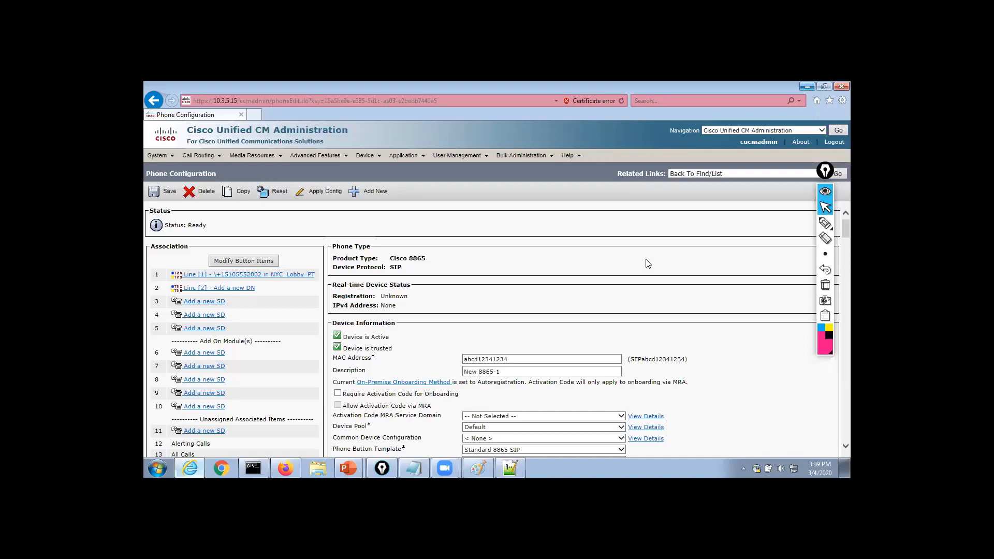
{"action": "mouse_move", "coordinate": [464, 159]}
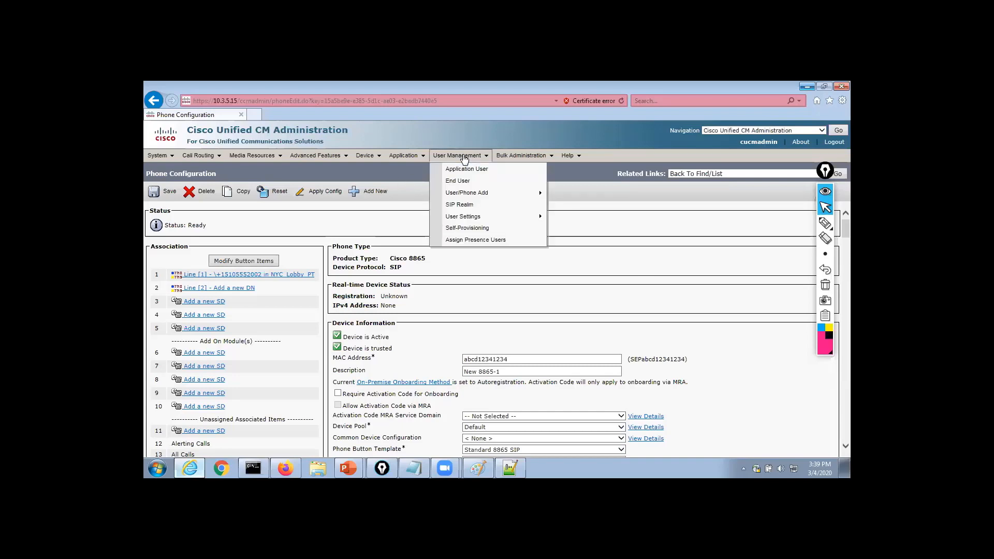
{"action": "mouse_move", "coordinate": [475, 219]}
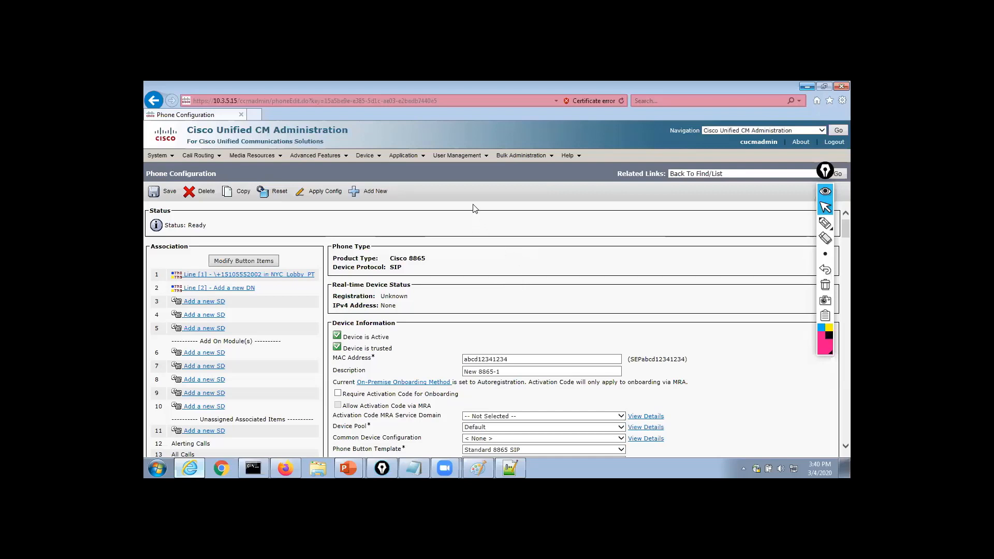
{"action": "left_click", "coordinate": [466, 158]}
{"action": "left_click", "coordinate": [474, 185]}
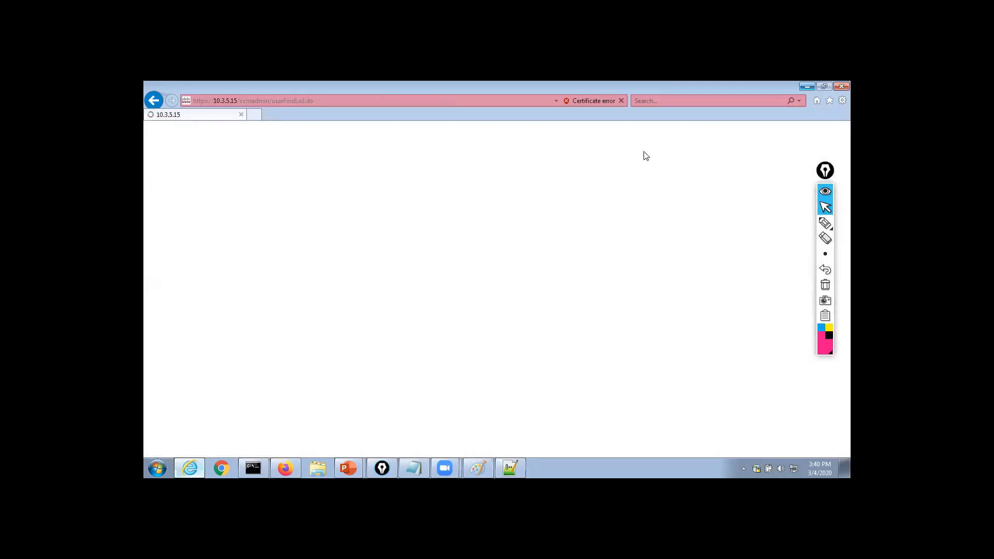
Step: Check the Update Users query search fields, then open the Update Users Custom File form
{"action": "left_click", "coordinate": [519, 157]}
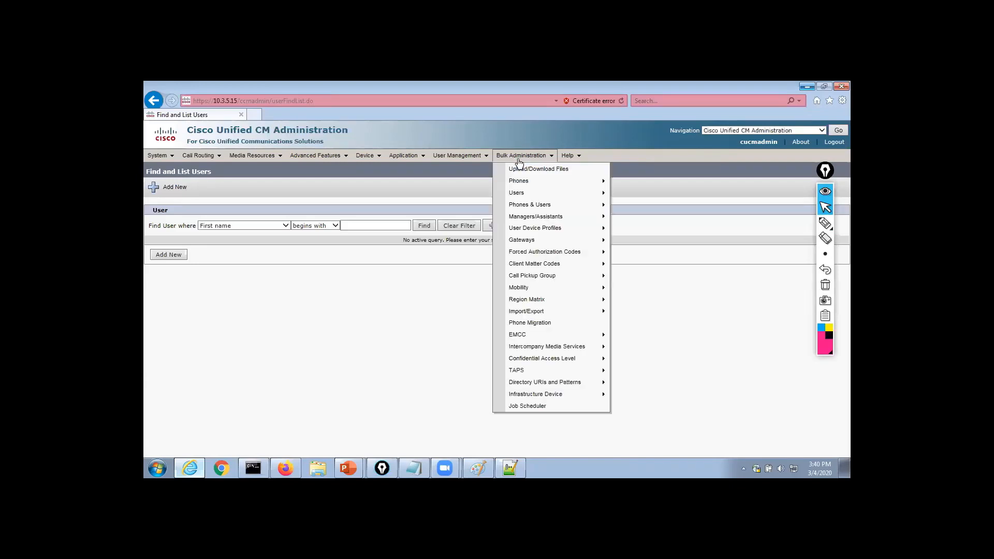
{"action": "mouse_move", "coordinate": [524, 199]}
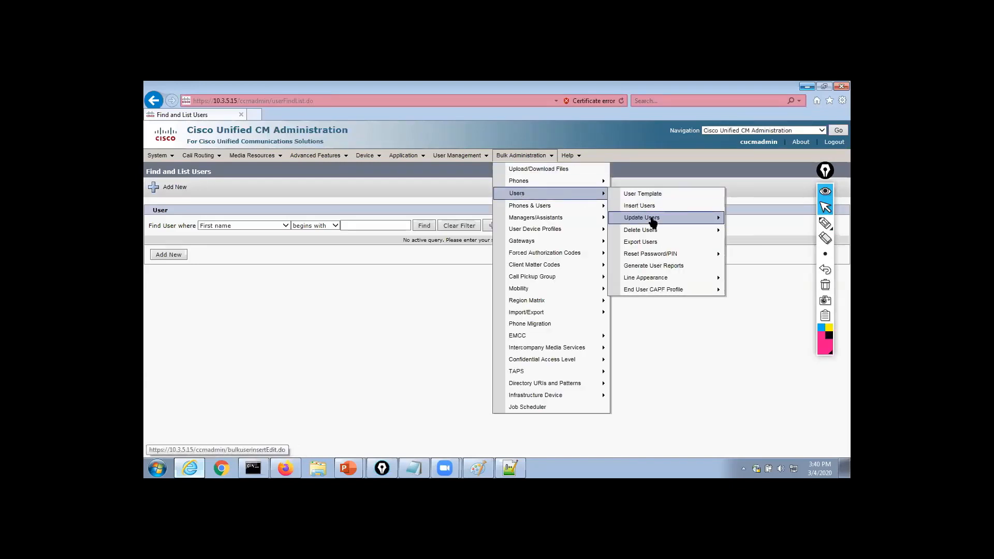
{"action": "mouse_move", "coordinate": [653, 223]}
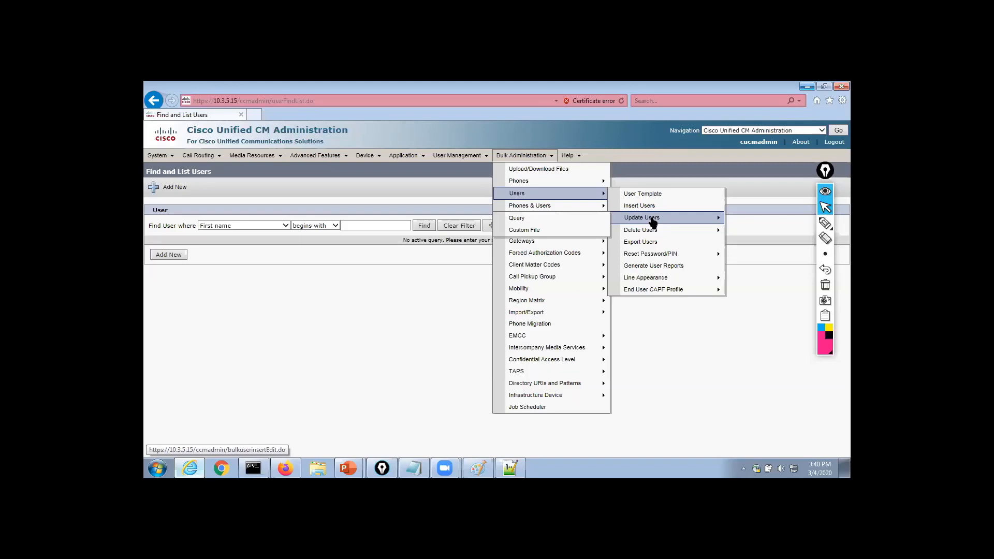
{"action": "left_click", "coordinate": [589, 223]}
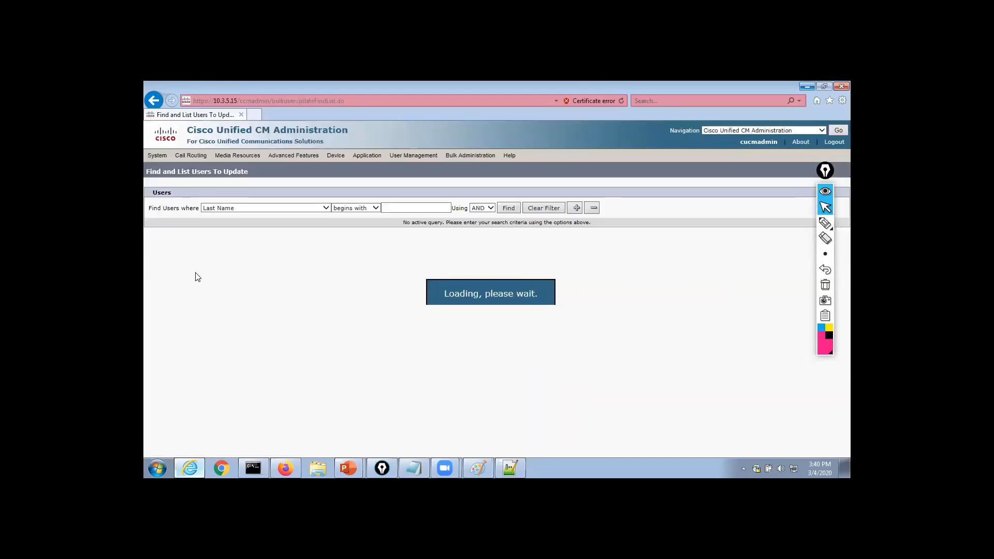
{"action": "left_click", "coordinate": [247, 208]}
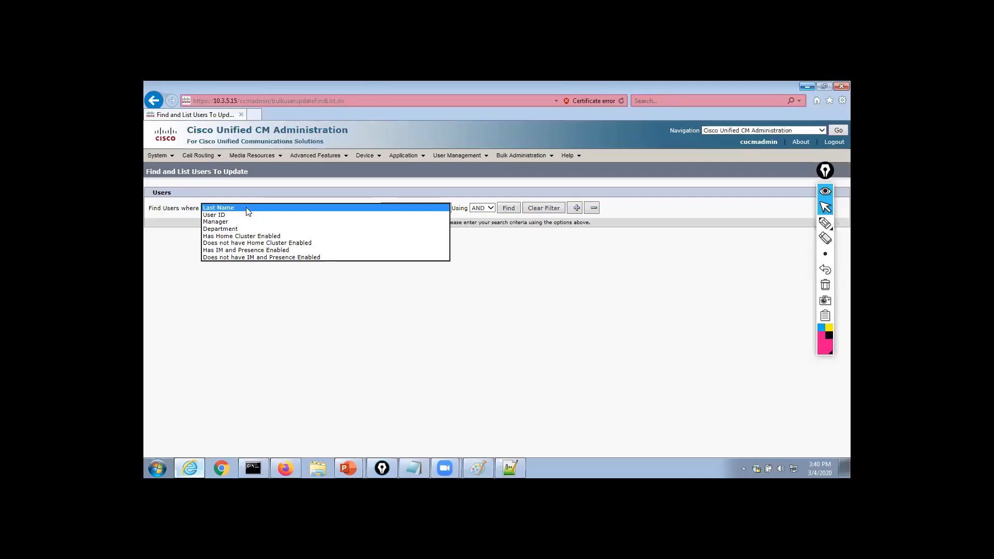
{"action": "mouse_move", "coordinate": [520, 156]}
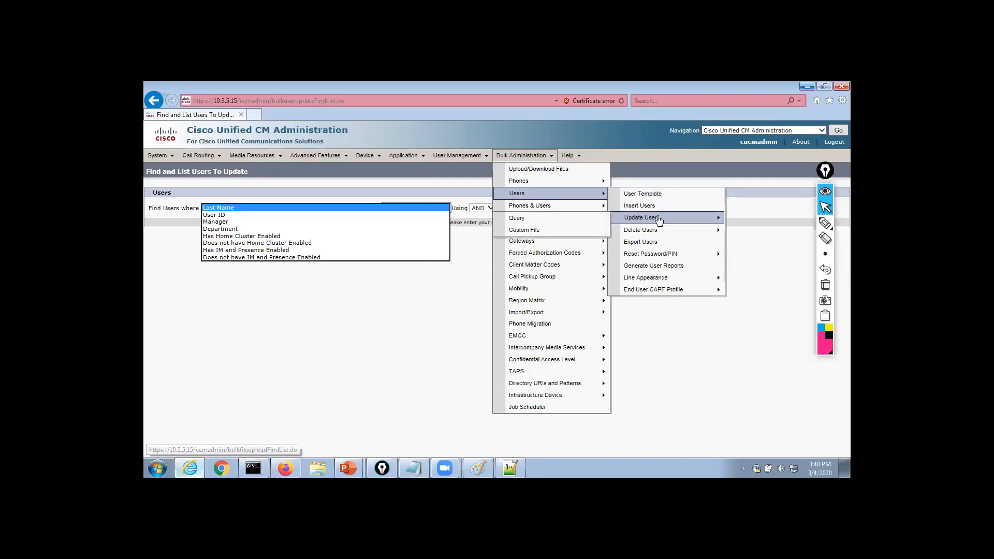
{"action": "left_click", "coordinate": [585, 233]}
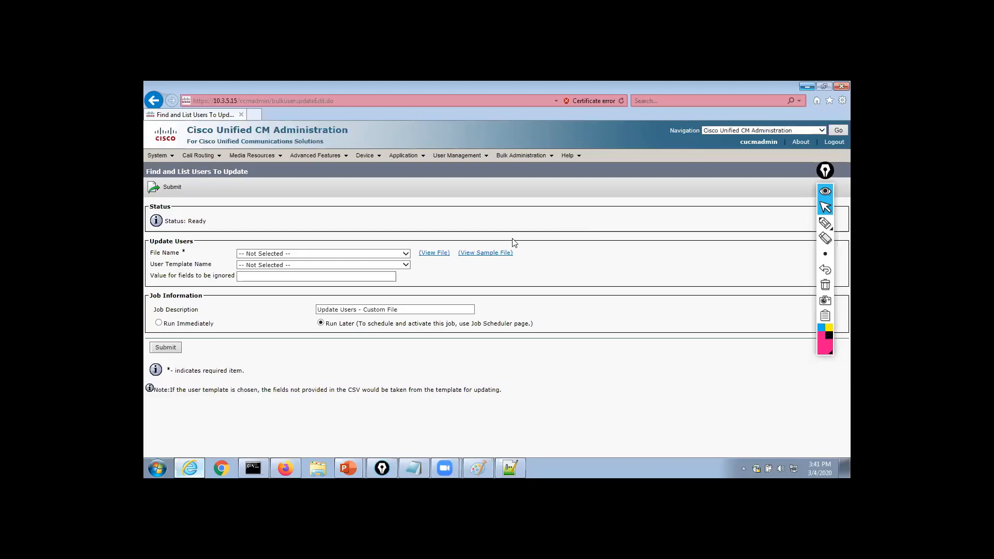
{"action": "left_click", "coordinate": [493, 255]}
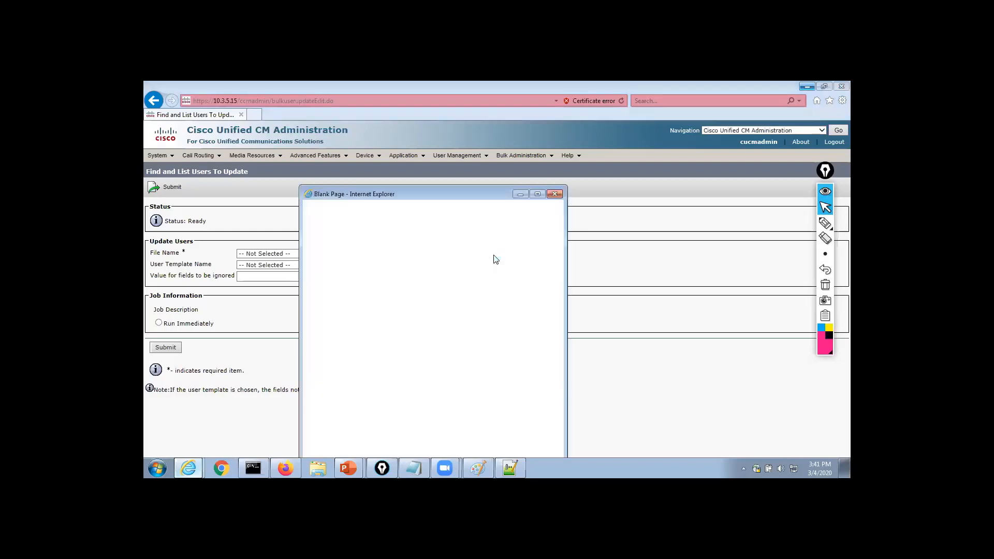
{"action": "left_click", "coordinate": [537, 197]}
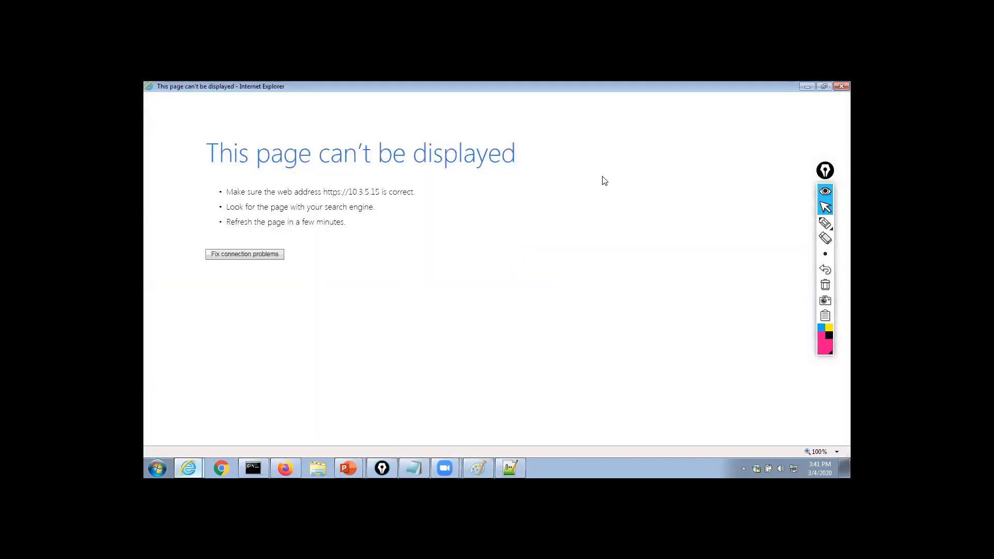
{"action": "left_click", "coordinate": [822, 87]}
{"action": "left_click", "coordinate": [555, 191]}
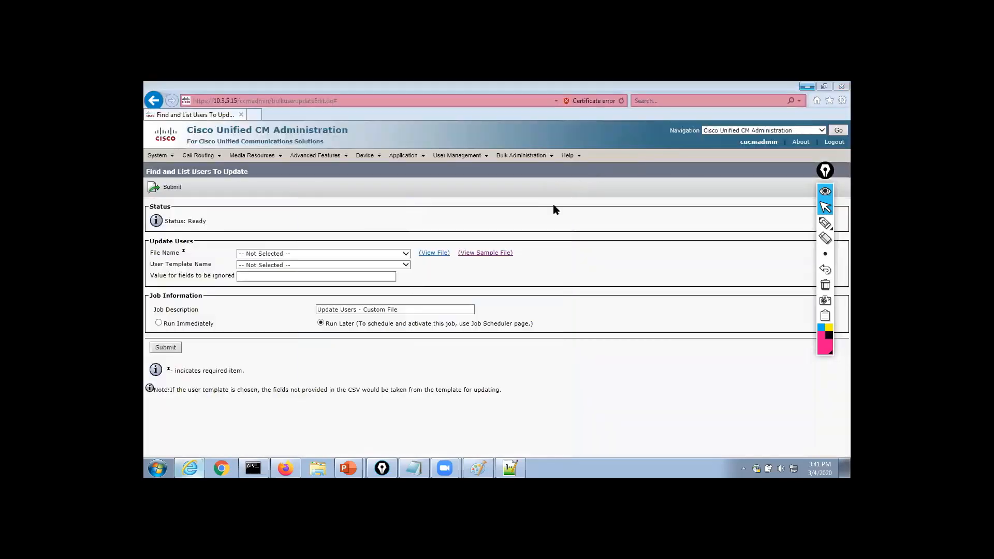
{"action": "left_click", "coordinate": [494, 254]}
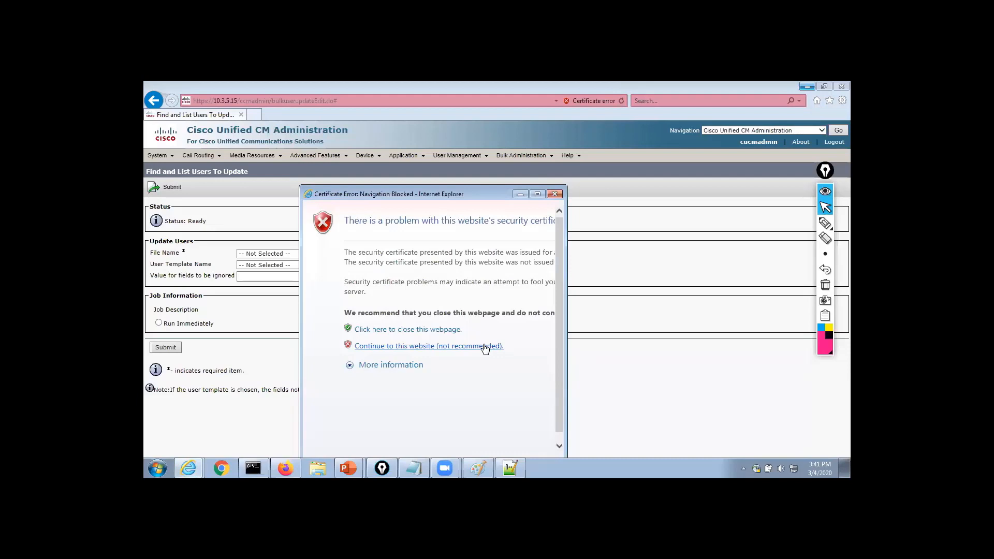
{"action": "left_click", "coordinate": [485, 347]}
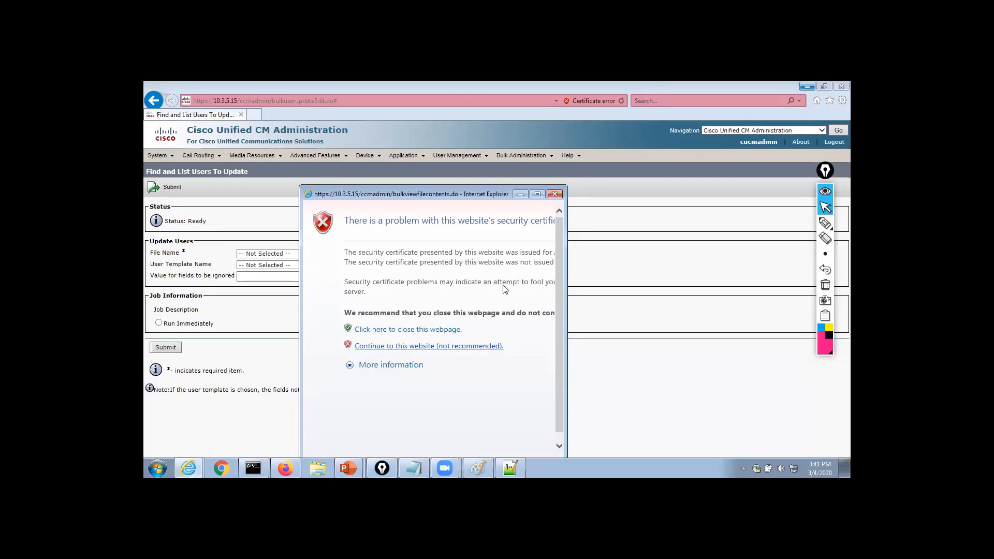
{"action": "left_click", "coordinate": [476, 347]}
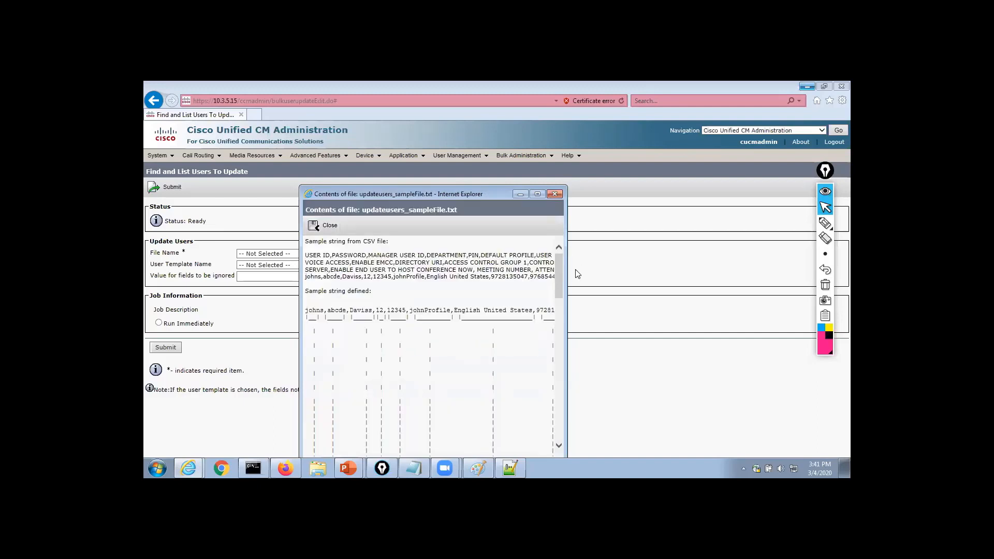
{"action": "left_click_drag", "start_coordinate": [566, 273], "coordinate": [775, 239]}
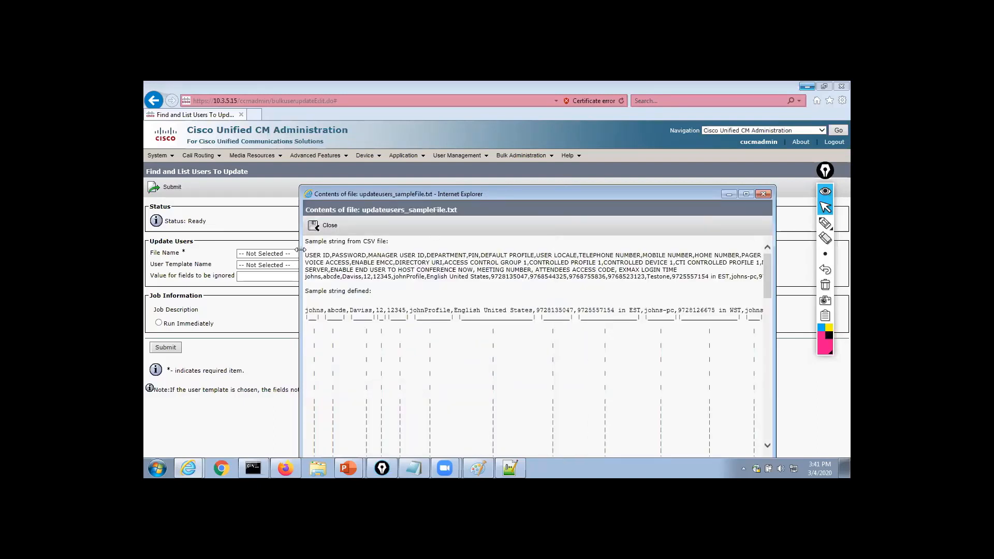
{"action": "left_click_drag", "start_coordinate": [300, 250], "coordinate": [179, 250]}
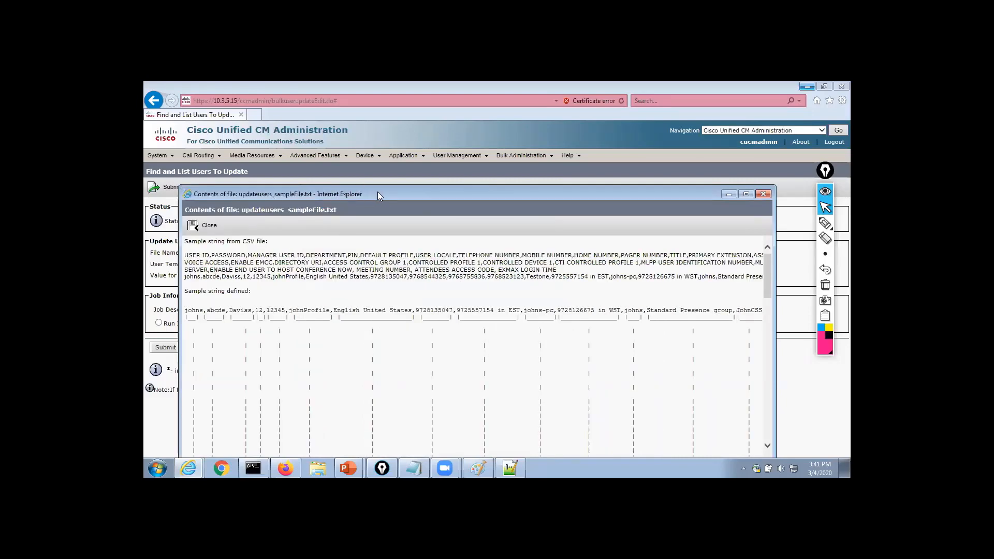
{"action": "left_click_drag", "start_coordinate": [378, 194], "coordinate": [397, 112]}
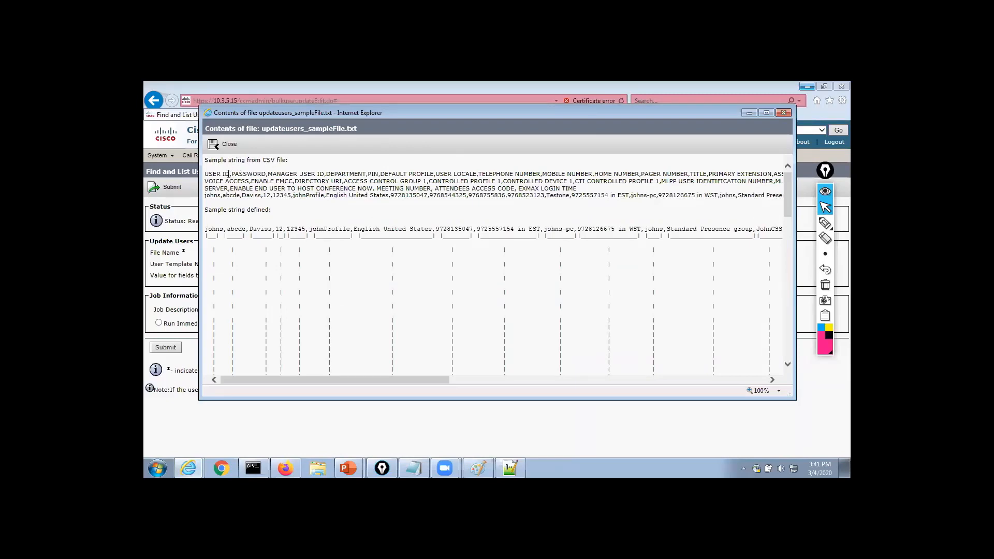
{"action": "left_click_drag", "start_coordinate": [229, 174], "coordinate": [203, 176]}
{"action": "left_click", "coordinate": [783, 113]}
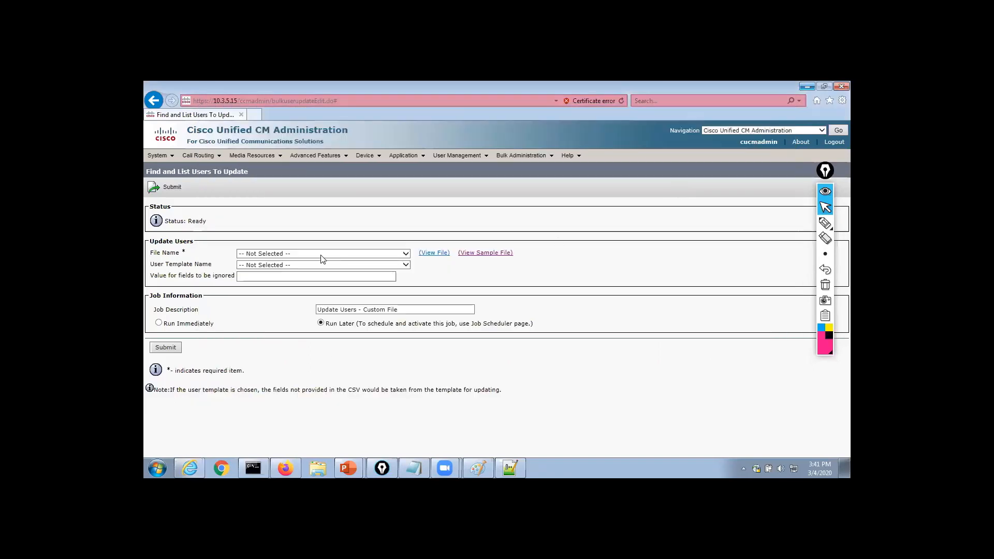
Step: Check the available update files without choosing one, then open Bulk Administration > Users > User Template
{"action": "left_click", "coordinate": [323, 254]}
{"action": "left_click", "coordinate": [647, 260]}
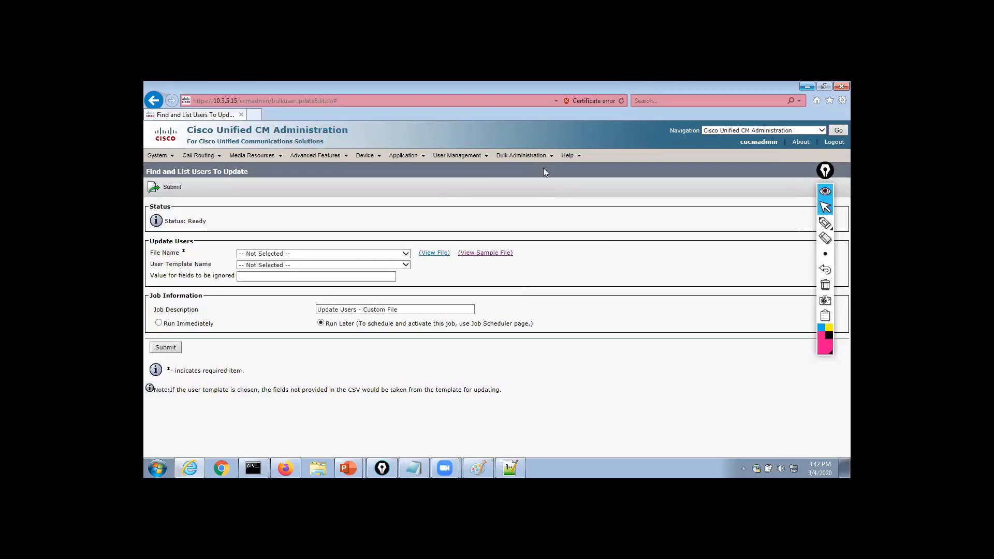
{"action": "mouse_move", "coordinate": [535, 156]}
{"action": "mouse_move", "coordinate": [540, 194]}
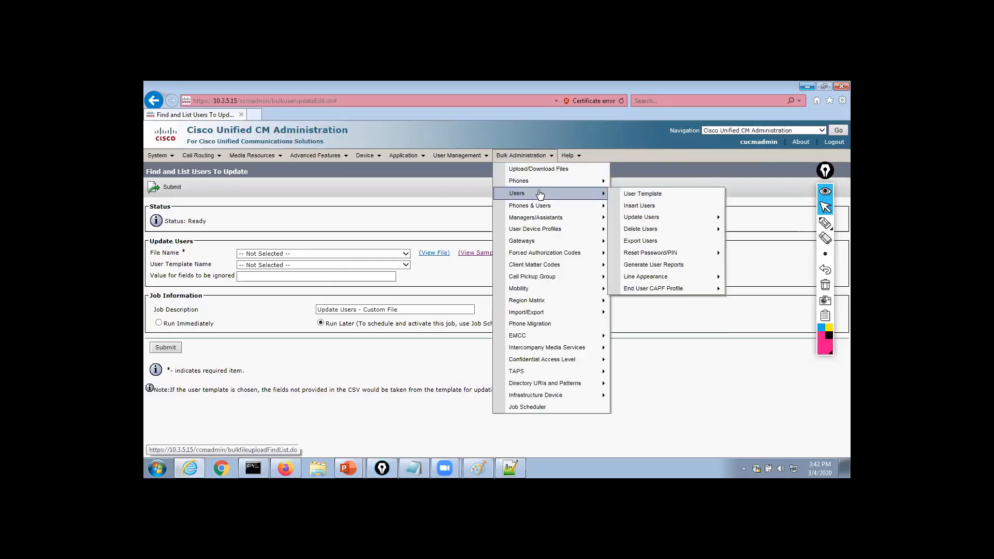
{"action": "left_click", "coordinate": [654, 197]}
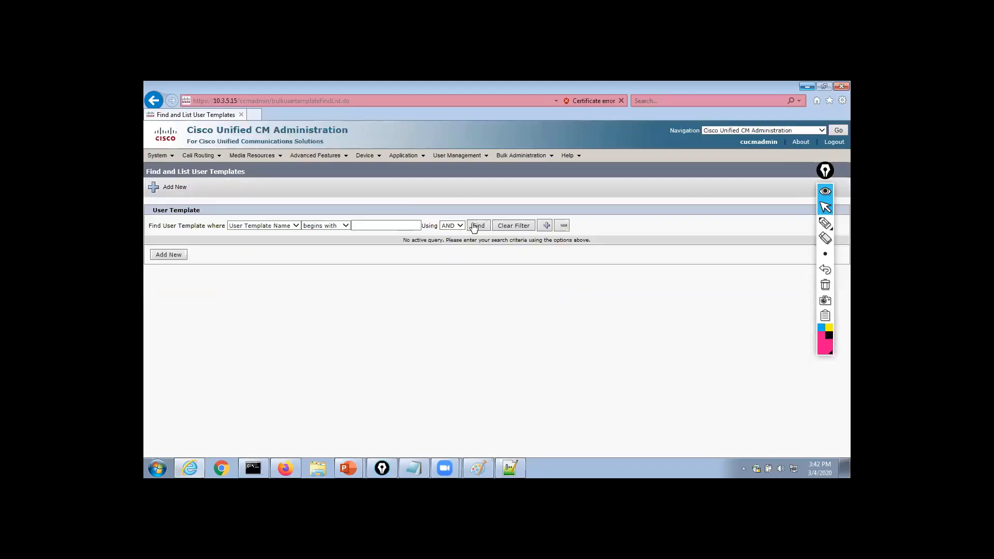
Step: Find all user templates, open GenericUser, and scroll through its settings
{"action": "left_click", "coordinate": [477, 226]}
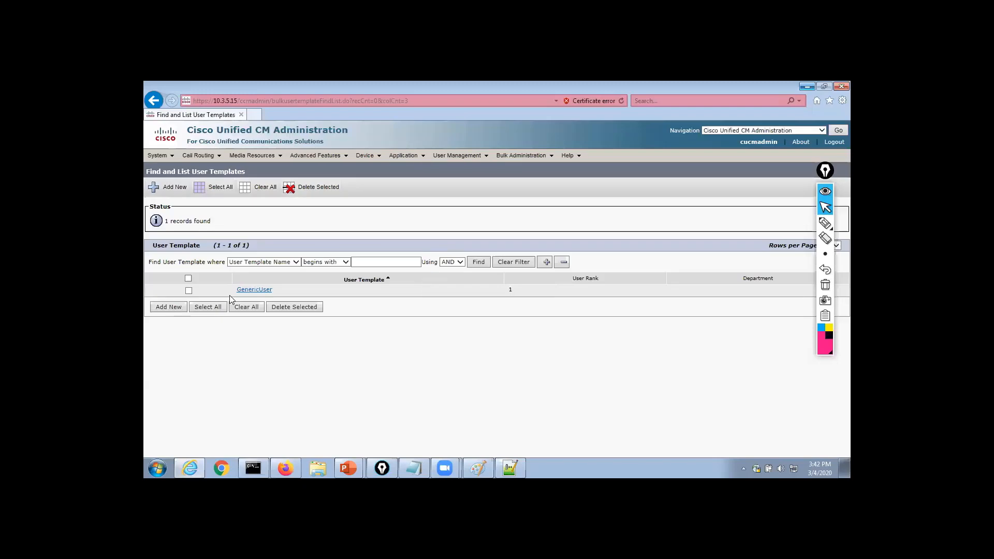
{"action": "left_click", "coordinate": [252, 290]}
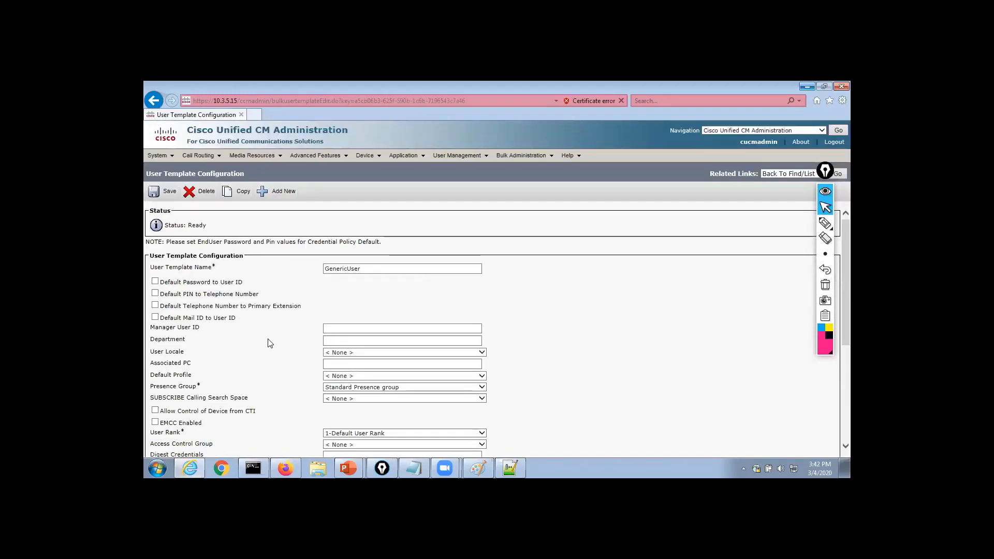
{"action": "scroll", "coordinate": [264, 335], "scroll_direction": "down", "scroll_amount": 3}
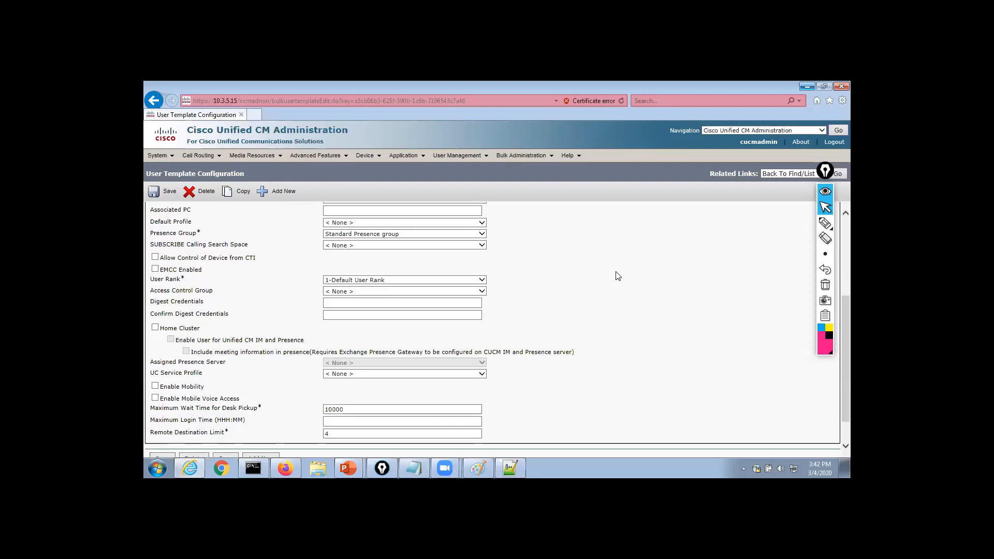
{"action": "mouse_move", "coordinate": [519, 160]}
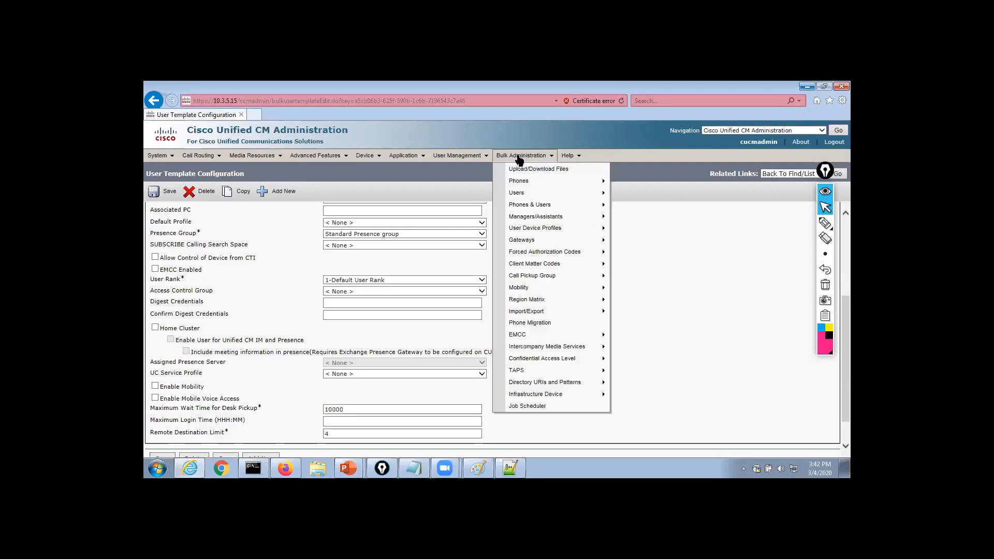
{"action": "mouse_move", "coordinate": [549, 311]}
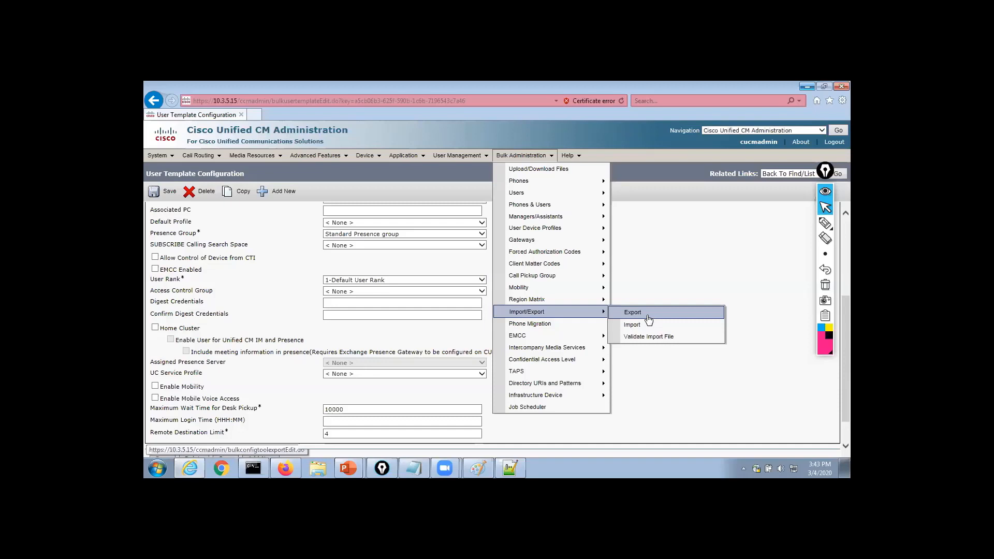
{"action": "left_click", "coordinate": [826, 223]}
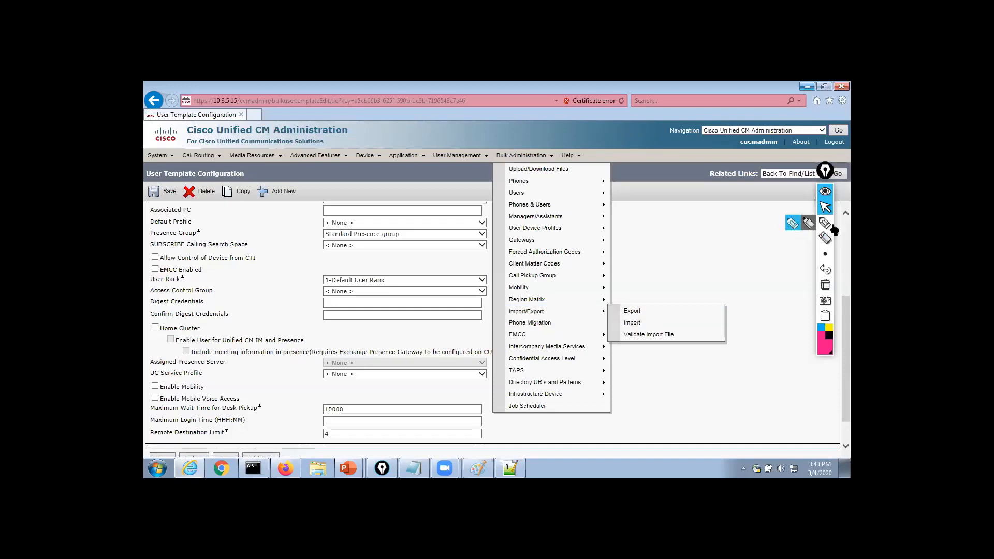
Step: Handwrite a numbered CSF note with its DN and Owner items
{"action": "left_click_drag", "start_coordinate": [581, 208], "coordinate": [582, 210]}
{"action": "mouse_move", "coordinate": [572, 208]}
{"action": "left_mouse_down"}
{"action": "mouse_move", "coordinate": [572, 222]}
{"action": "mouse_move", "coordinate": [613, 221]}
{"action": "mouse_move", "coordinate": [658, 203]}
{"action": "left_mouse_up"}
{"action": "mouse_move", "coordinate": [642, 215]}
{"action": "left_mouse_down"}
{"action": "mouse_move", "coordinate": [654, 213]}
{"action": "mouse_move", "coordinate": [607, 232]}
{"action": "mouse_move", "coordinate": [638, 240]}
{"action": "mouse_move", "coordinate": [658, 227]}
{"action": "left_mouse_up"}
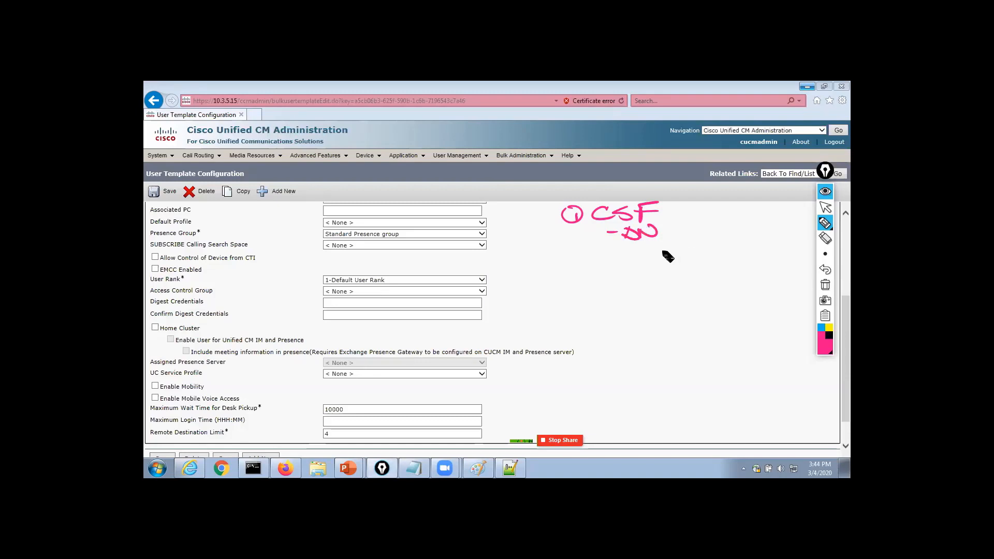
{"action": "left_click_drag", "start_coordinate": [612, 253], "coordinate": [693, 251]}
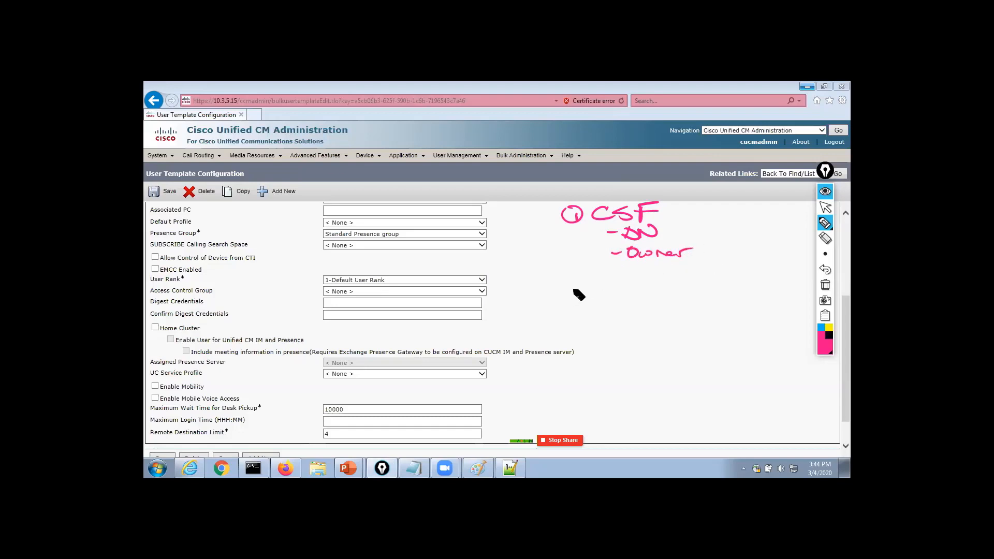
Step: Add an End User note listing Controlled Devices and Home Cluster
{"action": "mouse_move", "coordinate": [570, 282]}
{"action": "left_mouse_down"}
{"action": "mouse_move", "coordinate": [606, 291]}
{"action": "mouse_move", "coordinate": [690, 283]}
{"action": "left_mouse_up"}
{"action": "mouse_move", "coordinate": [617, 306]}
{"action": "left_mouse_down"}
{"action": "mouse_move", "coordinate": [780, 307]}
{"action": "mouse_move", "coordinate": [757, 262]}
{"action": "mouse_move", "coordinate": [741, 258]}
{"action": "mouse_move", "coordinate": [783, 257]}
{"action": "left_mouse_up"}
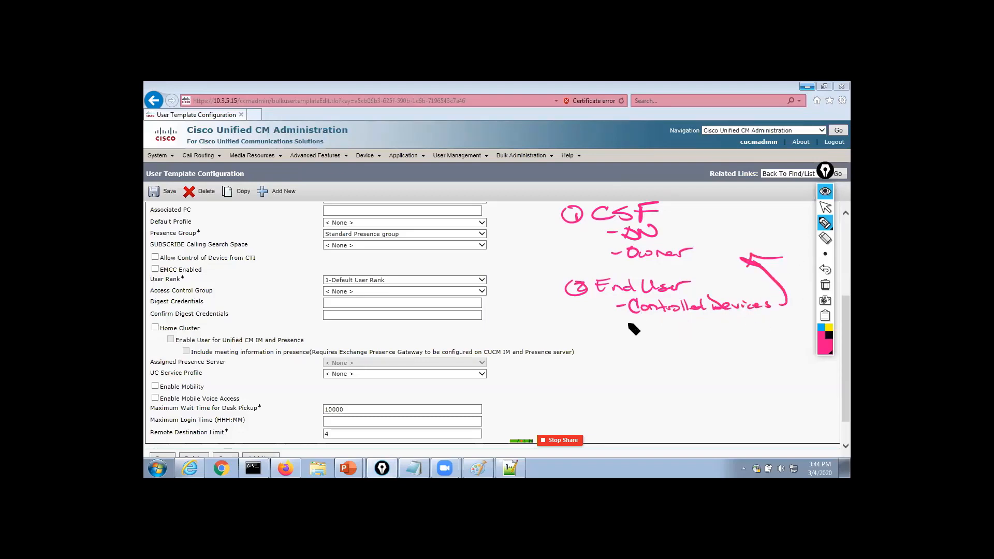
{"action": "left_click_drag", "start_coordinate": [620, 326], "coordinate": [628, 325]}
{"action": "left_click_drag", "start_coordinate": [642, 325], "coordinate": [703, 332]}
{"action": "left_click_drag", "start_coordinate": [709, 320], "coordinate": [709, 331]}
{"action": "left_click", "coordinate": [714, 328]}
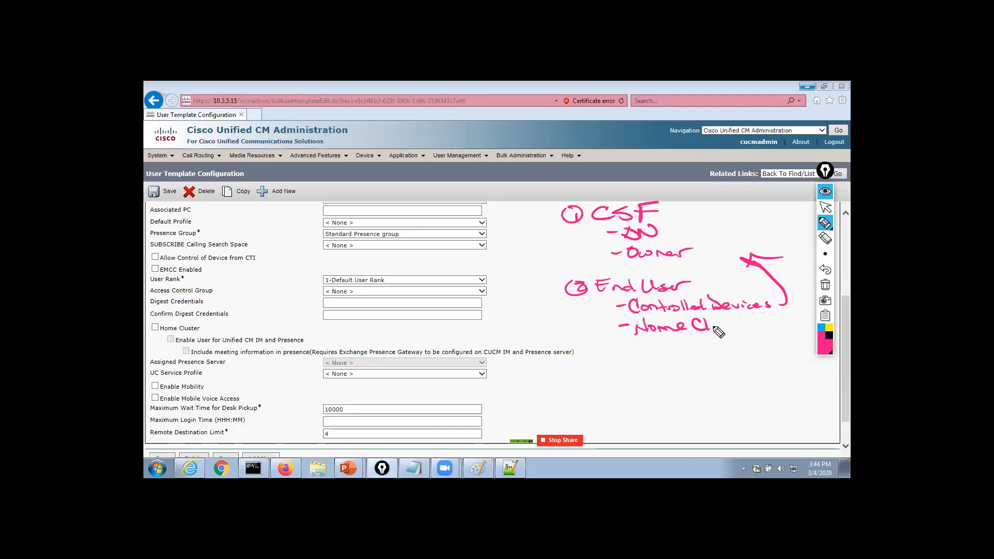
{"action": "left_click_drag", "start_coordinate": [636, 330], "coordinate": [653, 327]}
{"action": "mouse_move", "coordinate": [718, 331]}
{"action": "left_mouse_down"}
{"action": "mouse_move", "coordinate": [776, 331]}
{"action": "mouse_move", "coordinate": [795, 311]}
{"action": "left_mouse_up"}
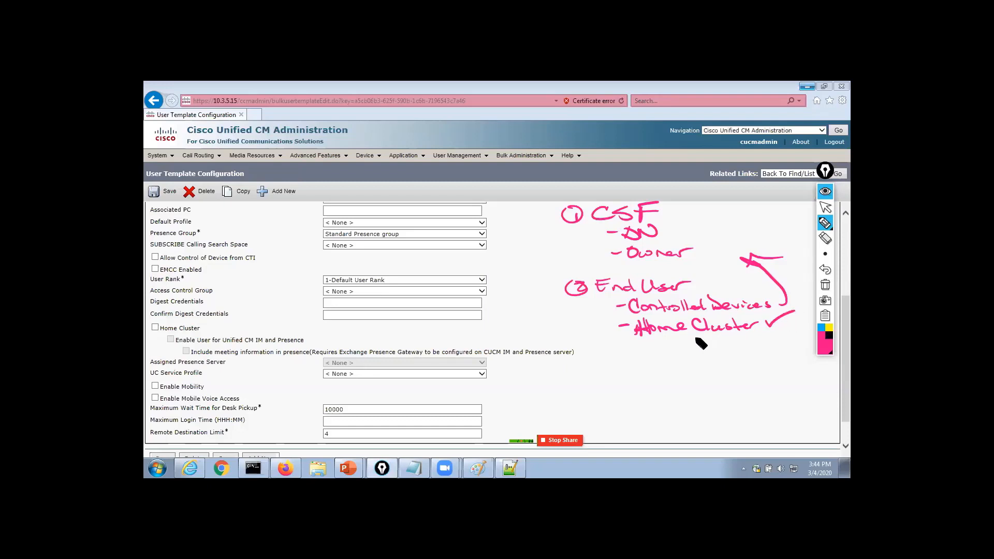
{"action": "mouse_move", "coordinate": [662, 339]}
{"action": "left_mouse_down"}
{"action": "mouse_move", "coordinate": [658, 347]}
{"action": "mouse_move", "coordinate": [695, 339]}
{"action": "mouse_move", "coordinate": [704, 350]}
{"action": "left_mouse_up"}
Step: Add Access Control with End User and CTI sub-items, then erase all notes
{"action": "left_click_drag", "start_coordinate": [617, 368], "coordinate": [766, 365]}
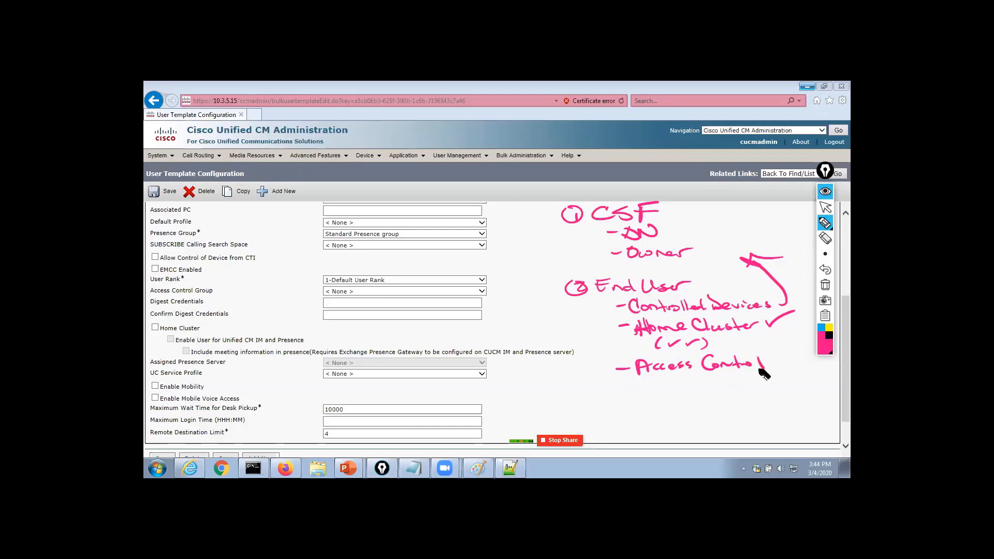
{"action": "left_click_drag", "start_coordinate": [661, 385], "coordinate": [759, 379]}
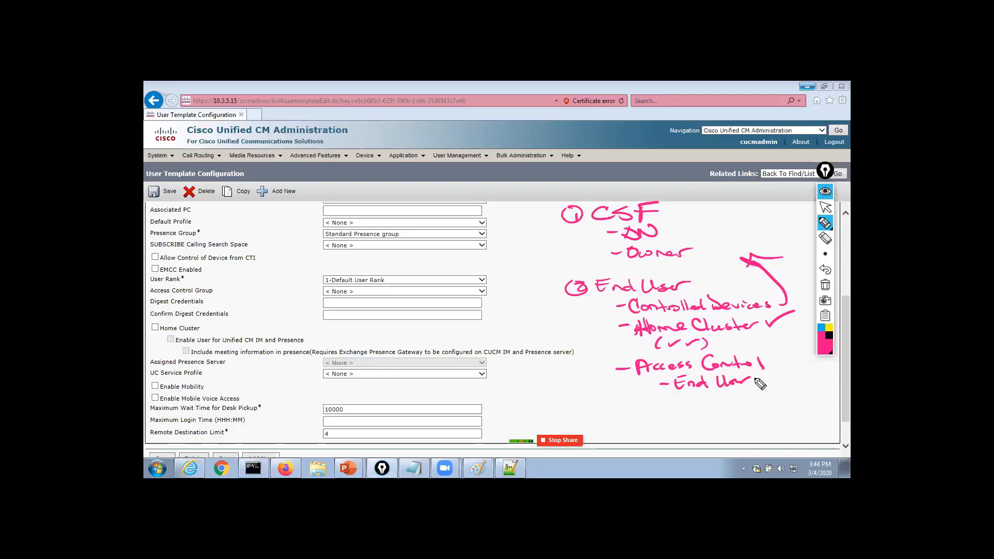
{"action": "left_click_drag", "start_coordinate": [663, 405], "coordinate": [670, 404]}
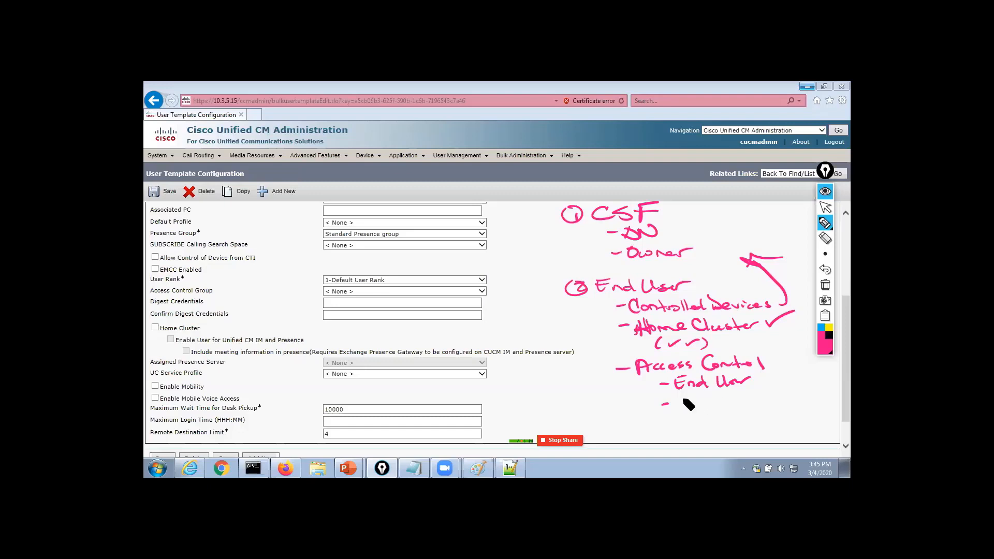
{"action": "left_click_drag", "start_coordinate": [685, 399], "coordinate": [705, 398]}
{"action": "left_click_drag", "start_coordinate": [699, 398], "coordinate": [723, 394]}
{"action": "left_click_drag", "start_coordinate": [718, 395], "coordinate": [717, 406]}
{"action": "left_click_drag", "start_coordinate": [712, 407], "coordinate": [723, 405]}
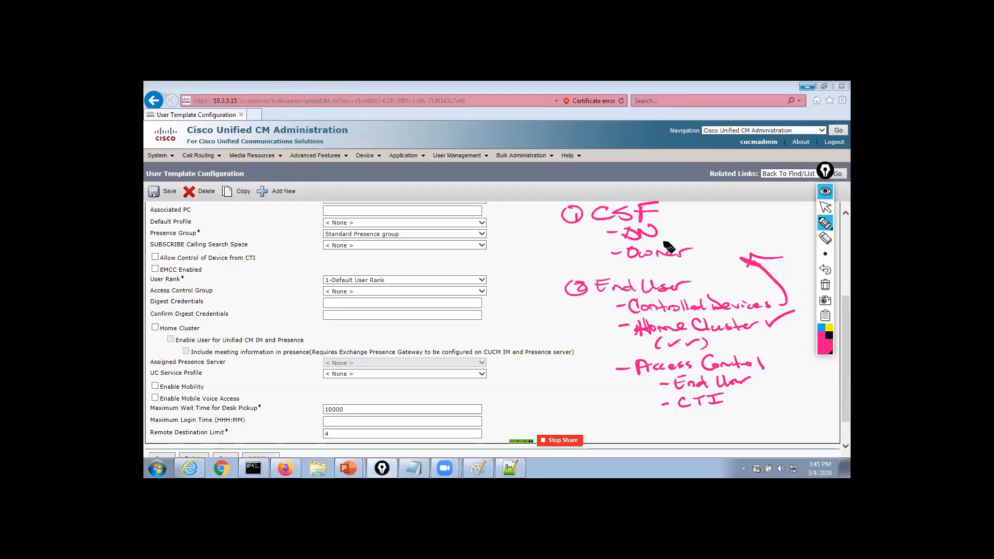
{"action": "left_click", "coordinate": [826, 285]}
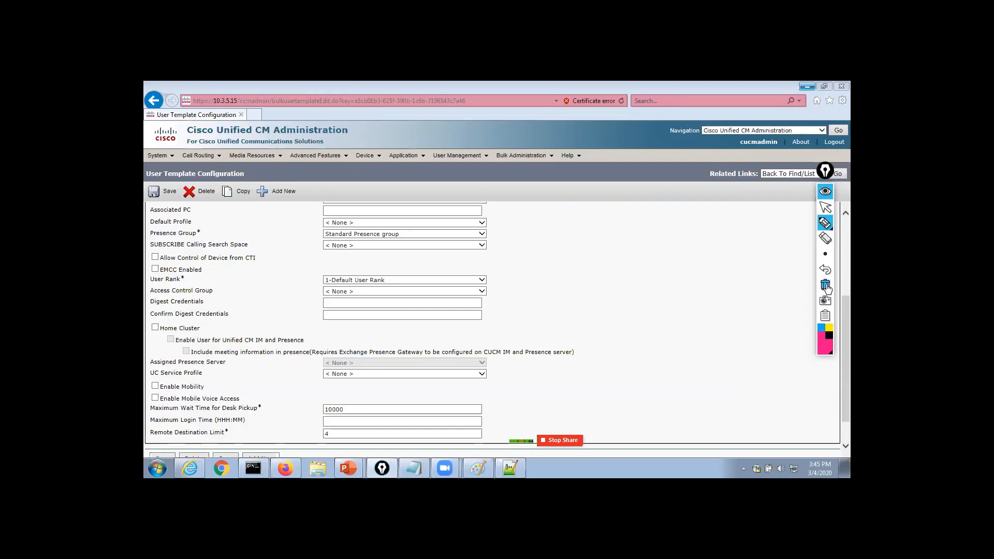
Step: Leave annotation mode, open Update Users > Custom File, and focus the fields-to-be-ignored value box
{"action": "left_click", "coordinate": [825, 208]}
{"action": "mouse_move", "coordinate": [521, 156]}
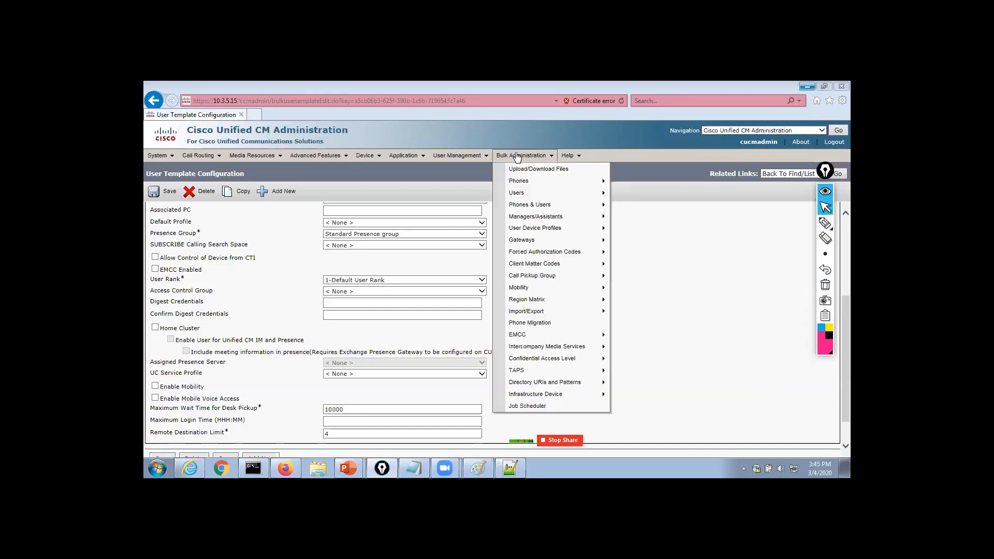
{"action": "mouse_move", "coordinate": [553, 194]}
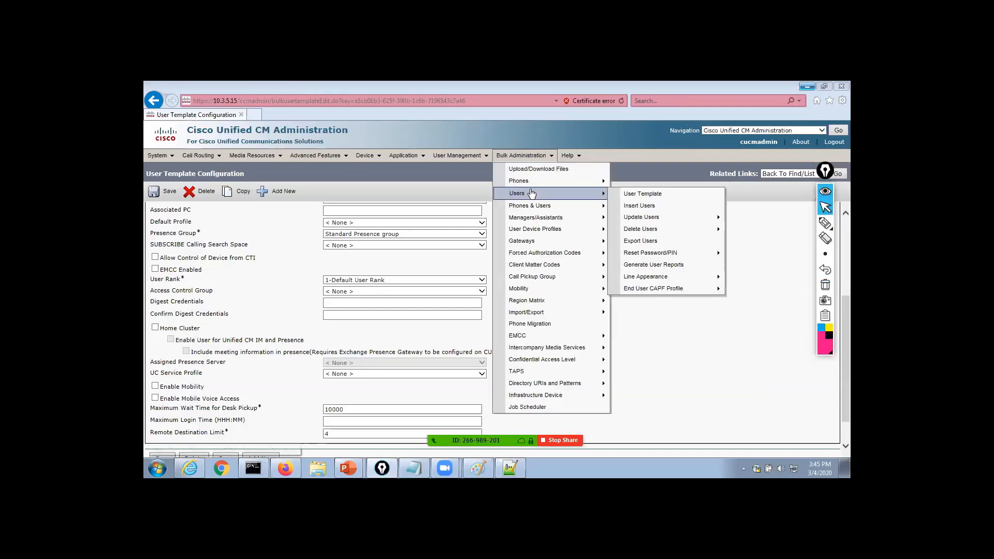
{"action": "mouse_move", "coordinate": [652, 220]}
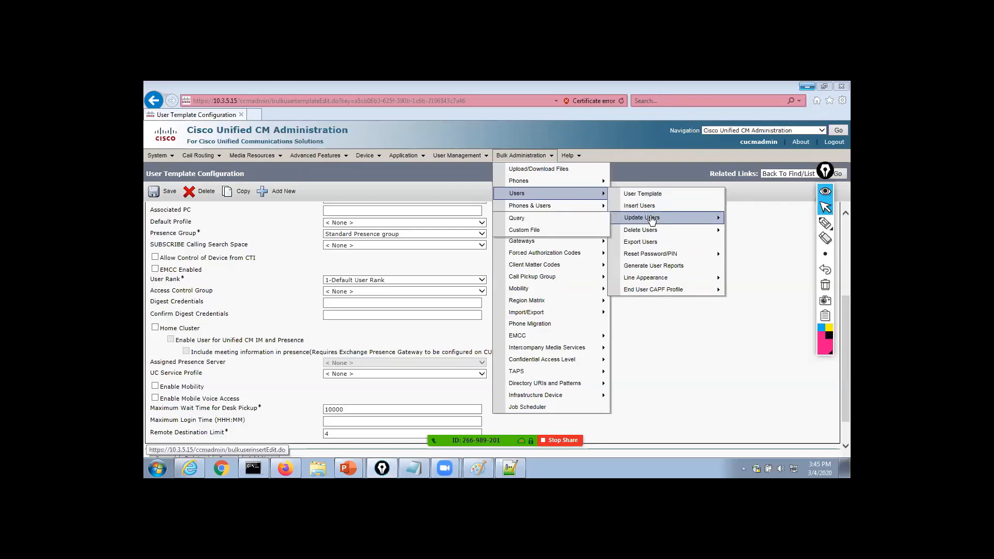
{"action": "mouse_move", "coordinate": [583, 205]}
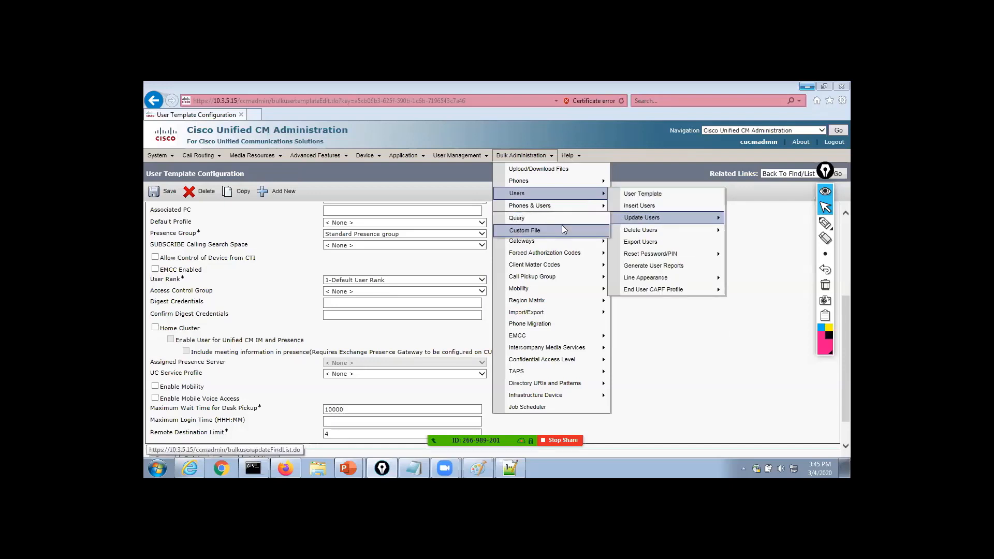
{"action": "left_click", "coordinate": [563, 228]}
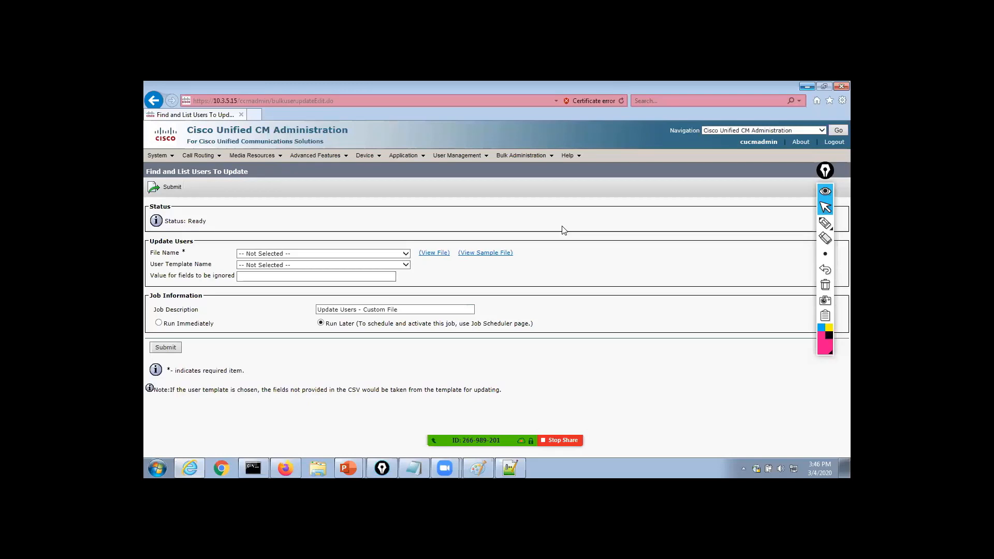
{"action": "left_click", "coordinate": [361, 268]}
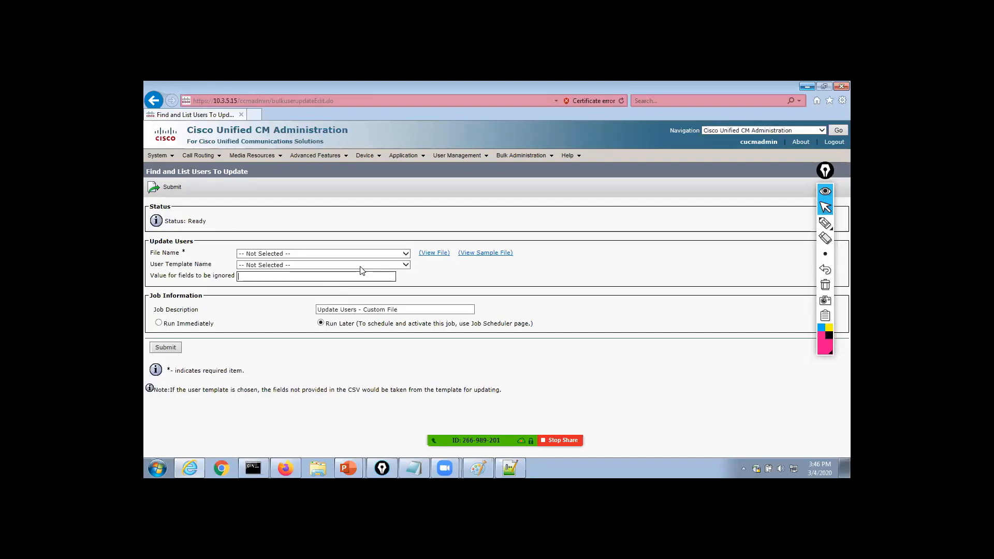